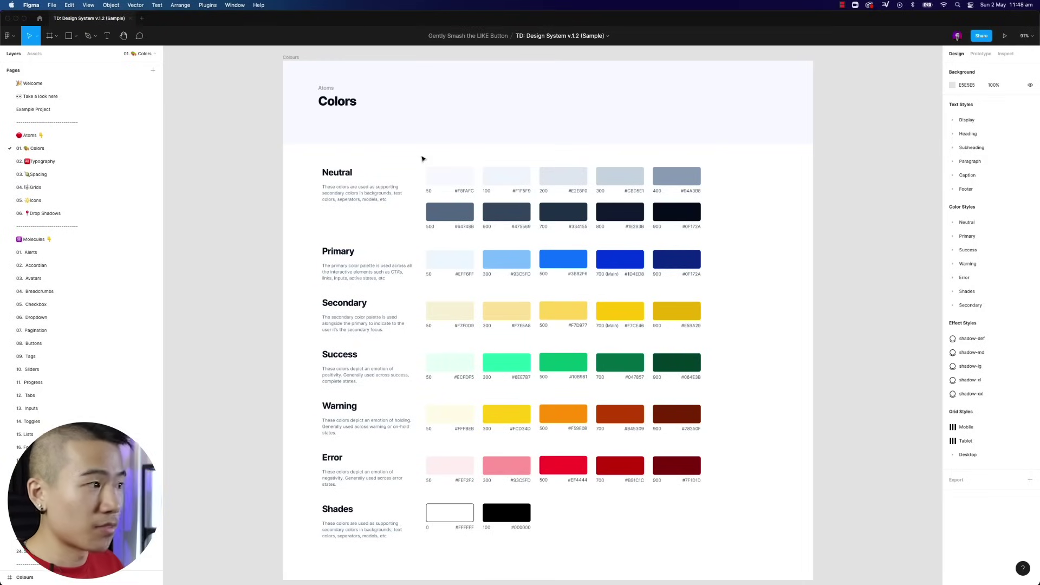
Draw a wide frame about 969 × 108 on the empty canvas beside the Colors frame.
scroll(640, 240, "right", 10)
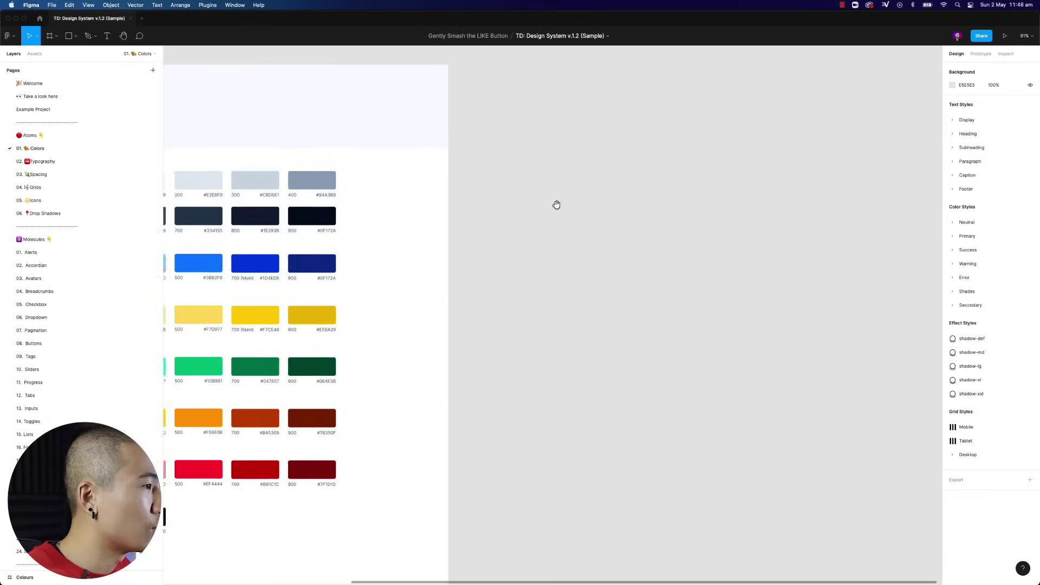
key("f")
left_click_drag(511, 173, 868, 213)
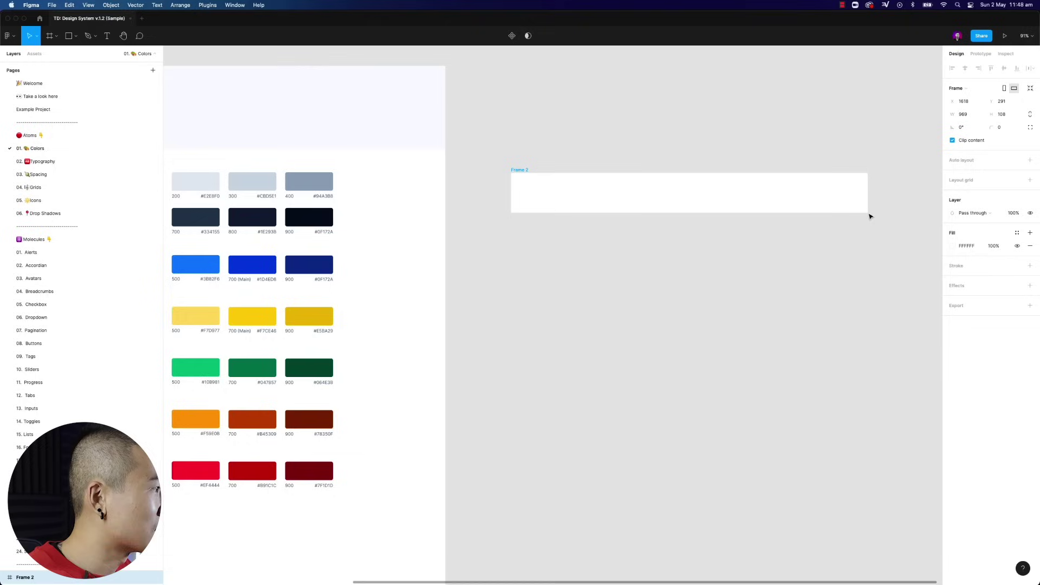
Fill the new frame with the Primary 700 (Main) blue, #1D4ED8, sampled from its swatch.
left_click(953, 246)
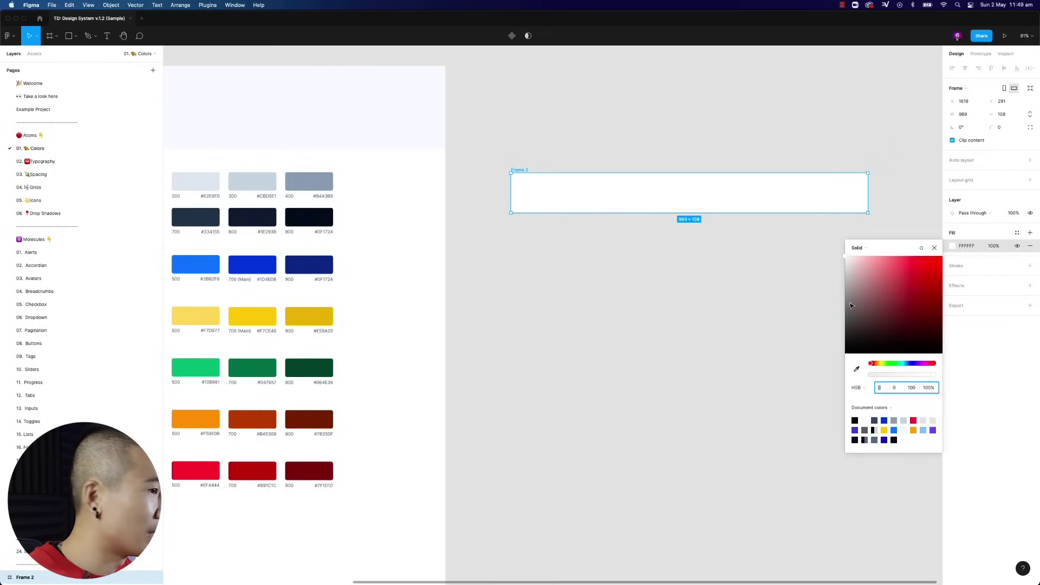
left_click(857, 369)
left_click(469, 267)
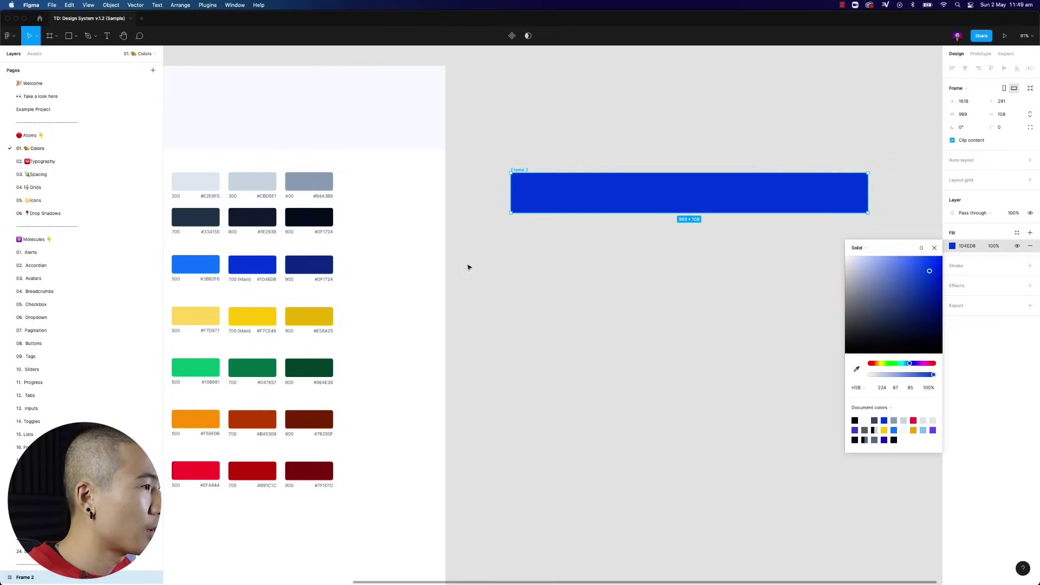
left_click(469, 267)
Duplicate the blue frame directly beneath the original and reduce the copy's height to 56.
left_click(602, 195)
key("super+d")
left_click_drag(601, 195, 546, 253)
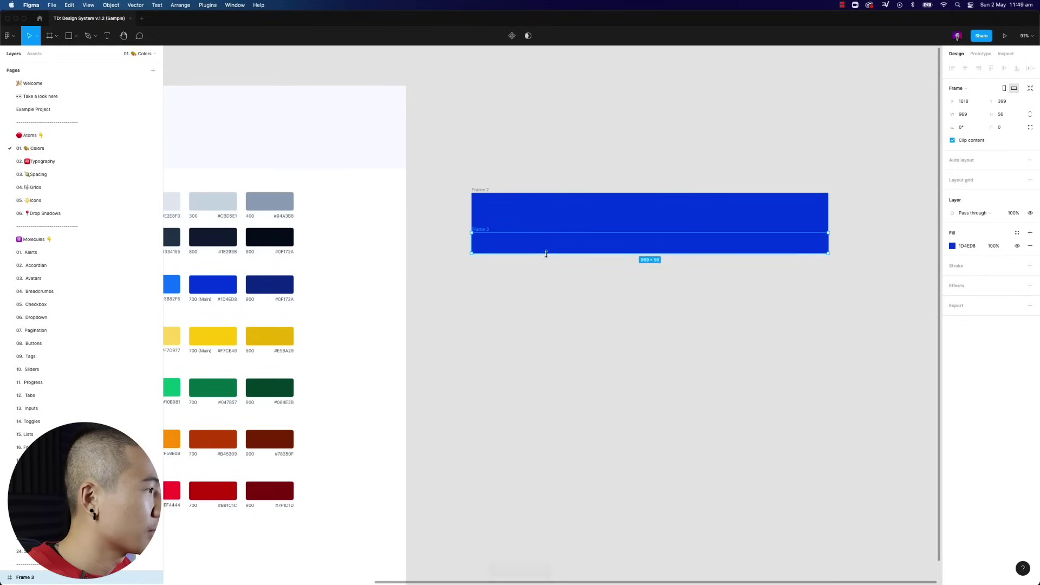
Recolor the shorter lower frame with the Neutral 100 color, #F1F5F9, sampled from its swatch.
left_click(952, 246)
left_click(856, 369)
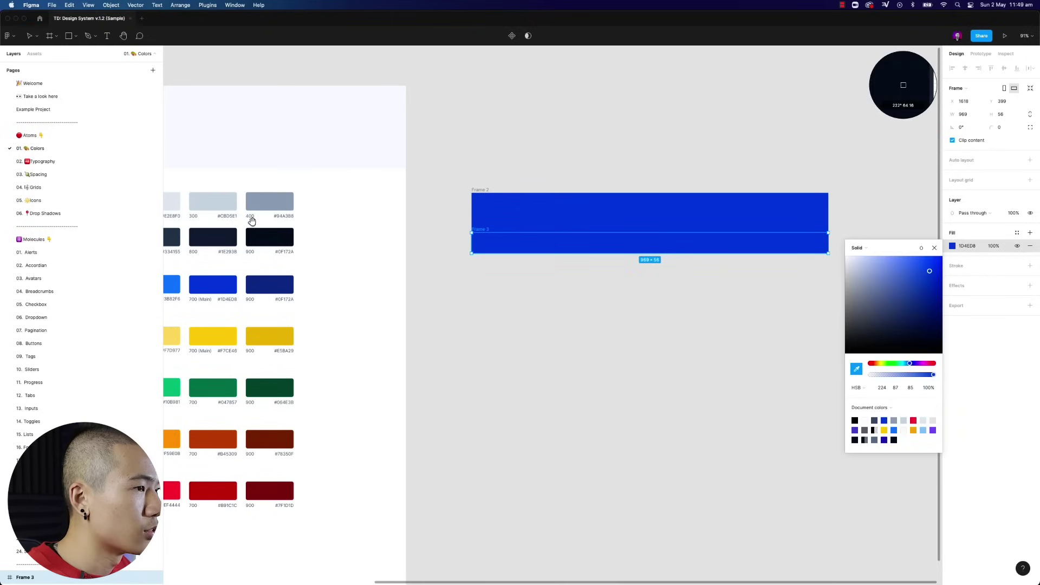
scroll(252, 221, "left", 2)
scroll(303, 212, "left", 5)
left_click(342, 214)
scroll(704, 300, "right", 5)
left_click(629, 277)
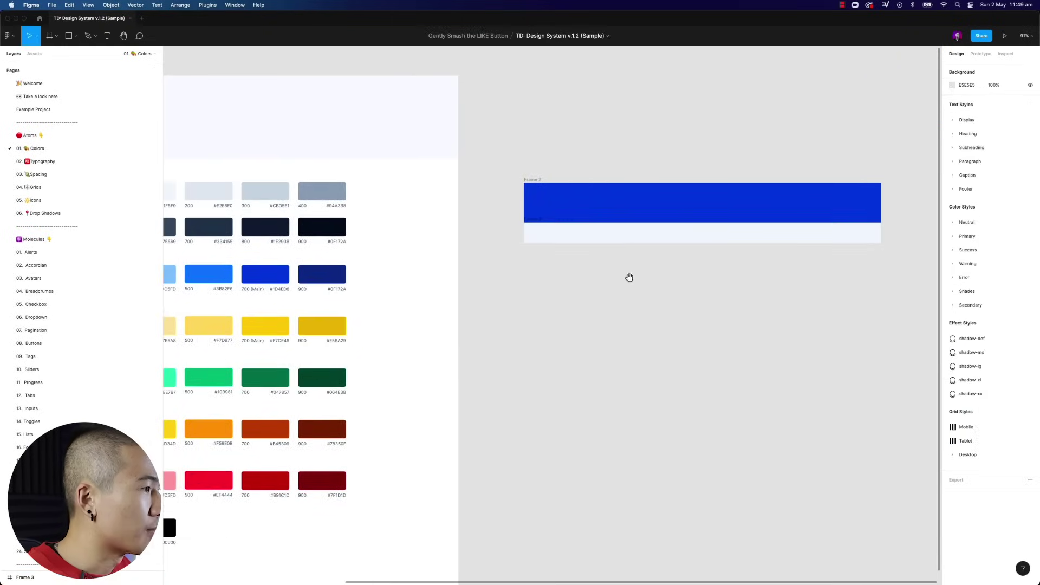
Duplicate the light 56-high strip and place the copy directly below it, aligned with the stack.
left_click(631, 237)
key("super+d")
scroll(627, 239, "right", 5)
scroll(675, 250, "left", 3)
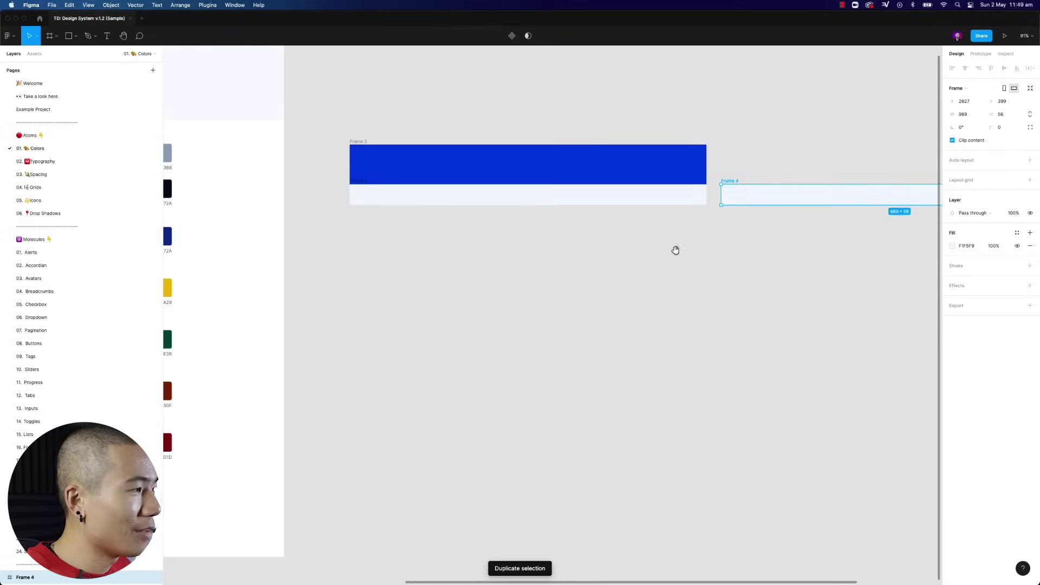
left_click_drag(753, 199, 382, 219)
scroll(483, 237, "left", 3)
left_click_drag(421, 284, 674, 298)
Recolor the lowest strip with the Neutral 50 color sampled from the palette.
left_click(953, 246)
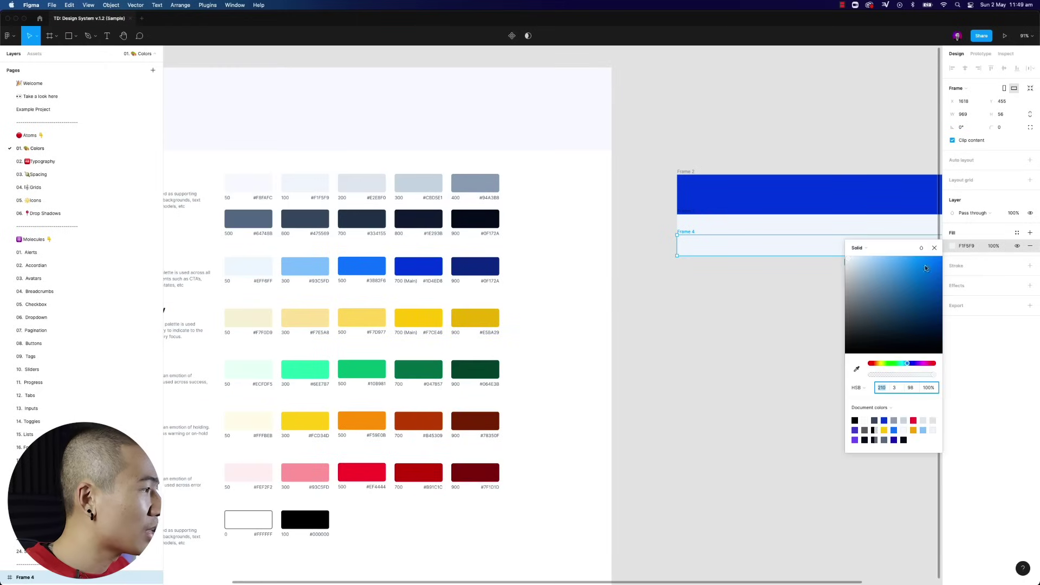
left_click(856, 368)
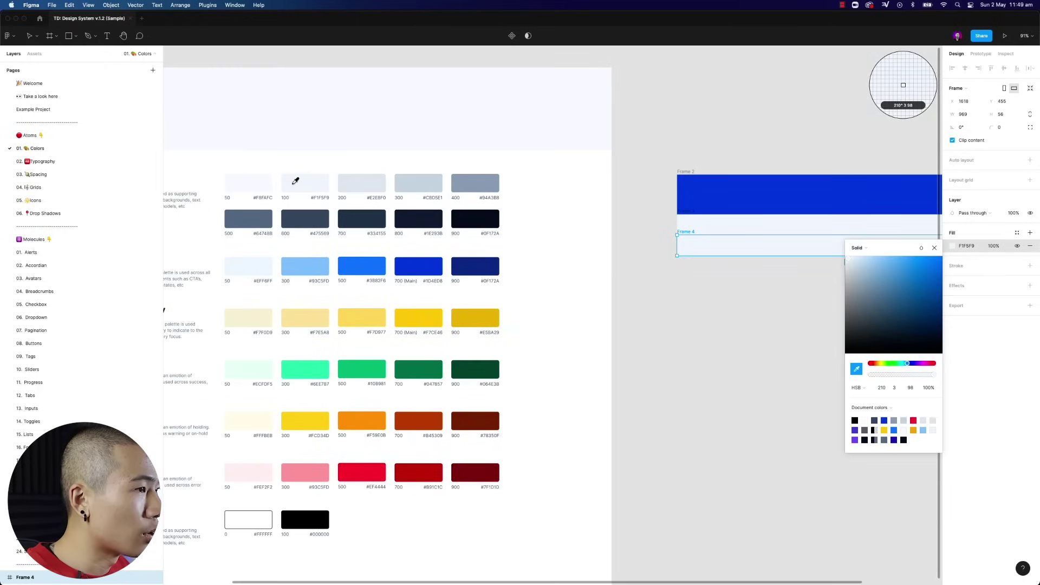
key("Escape")
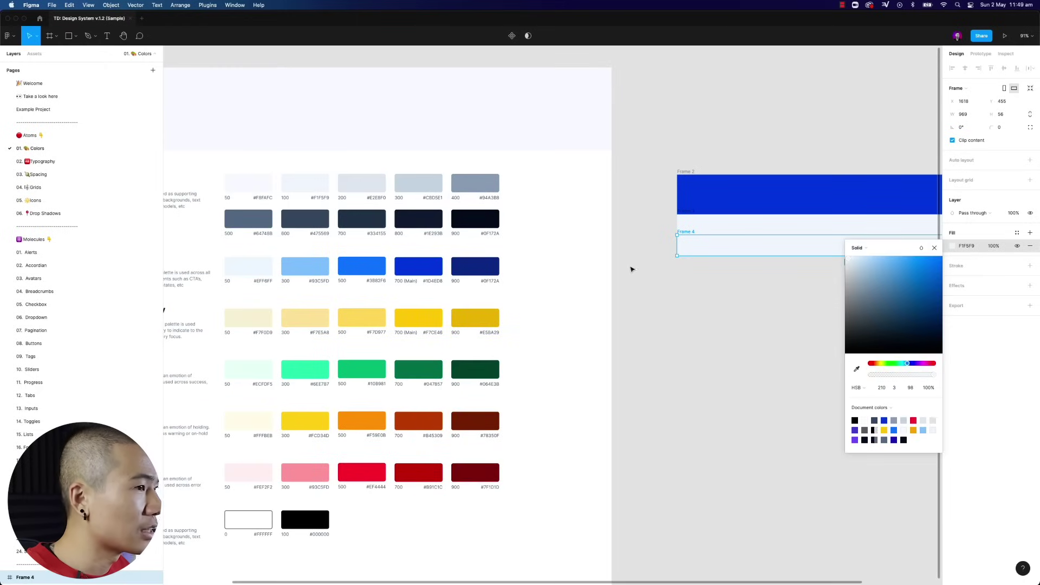
left_click(855, 369)
key("Escape")
Recolor the middle strip with the Neutral 200 color, #E2E8F0, sampled from its swatch.
left_click(894, 227)
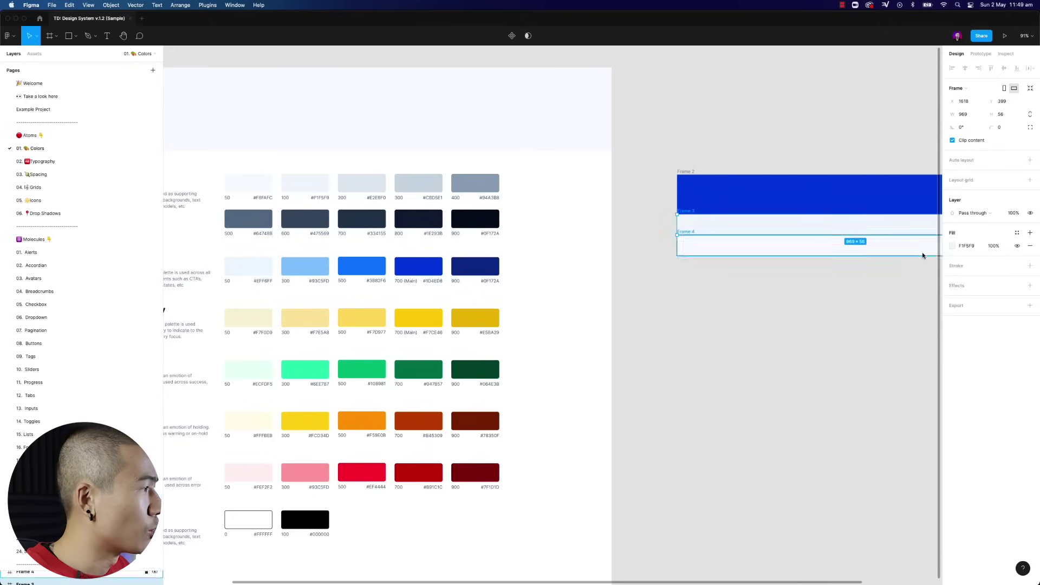
left_click(952, 246)
left_click(856, 368)
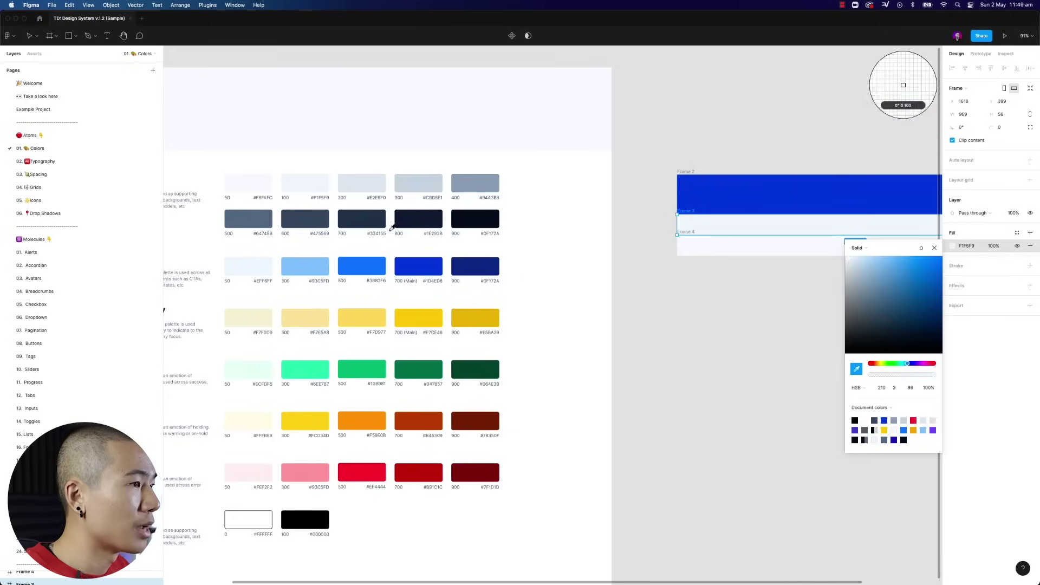
left_click(362, 182)
left_click(769, 298)
scroll(705, 288, "right", 5)
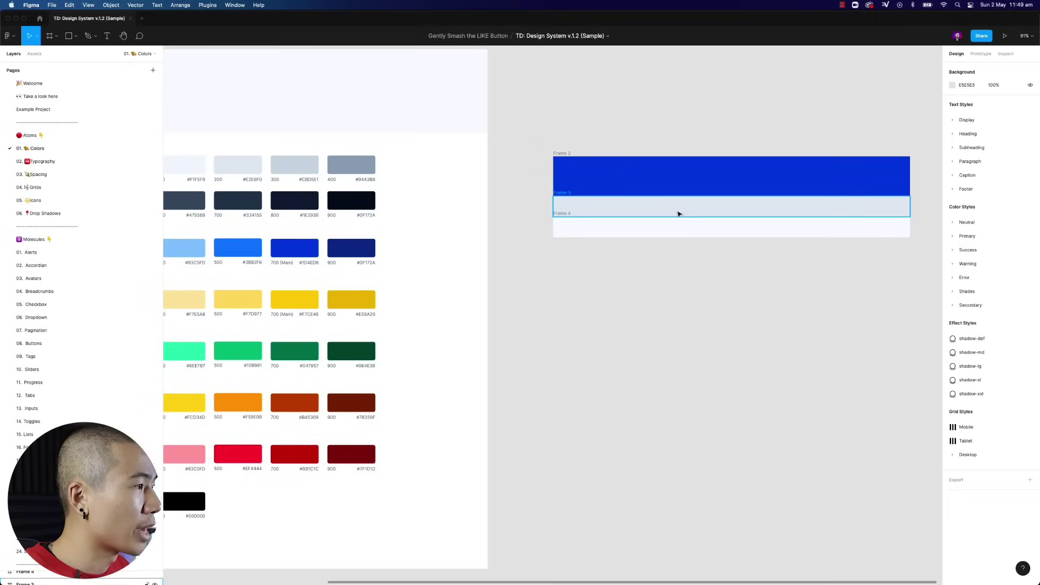
left_click(677, 216)
left_click(670, 296)
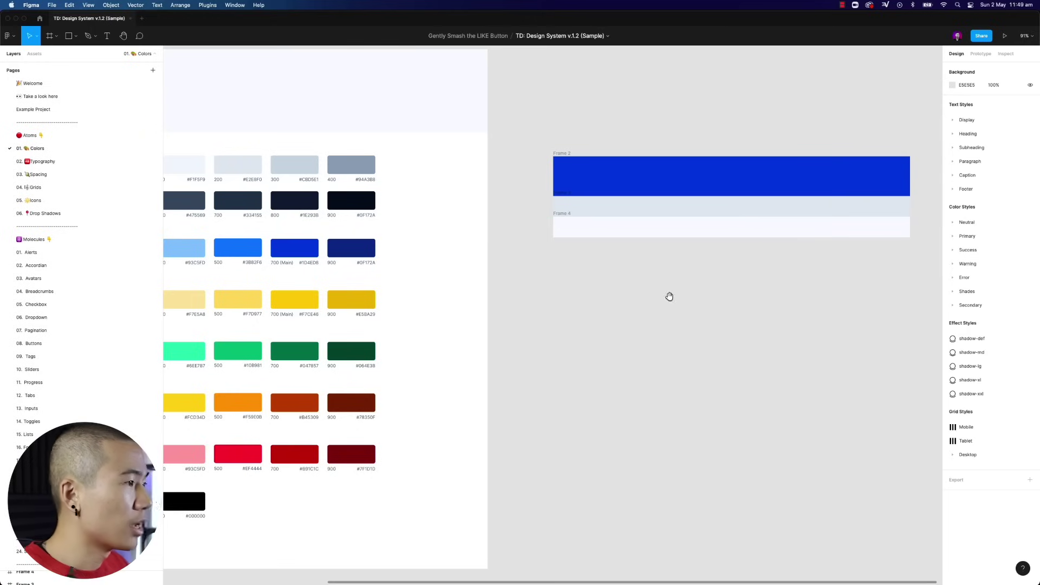
left_click_drag(669, 296, 678, 292)
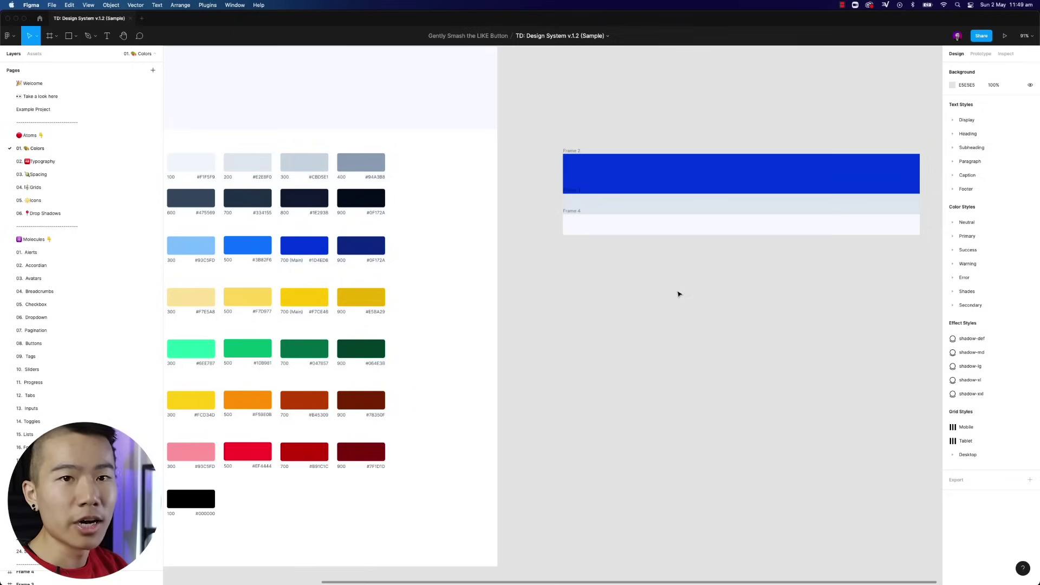
Delete all three stacked sample frames beside the Colors frame.
left_click_drag(534, 121, 938, 287)
key("Delete")
scroll(649, 301, "left", 5)
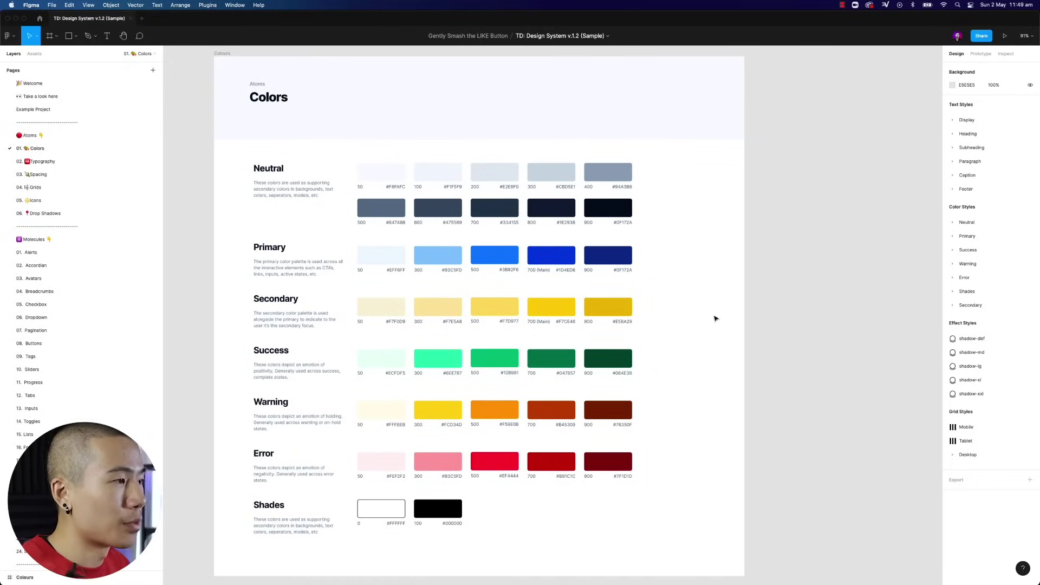
Examine the color palette categories down to the Shades group with its white and black swatches.
scroll(708, 306, "down", 1)
scroll(709, 306, "left", 1)
scroll(362, 263, "down", 1)
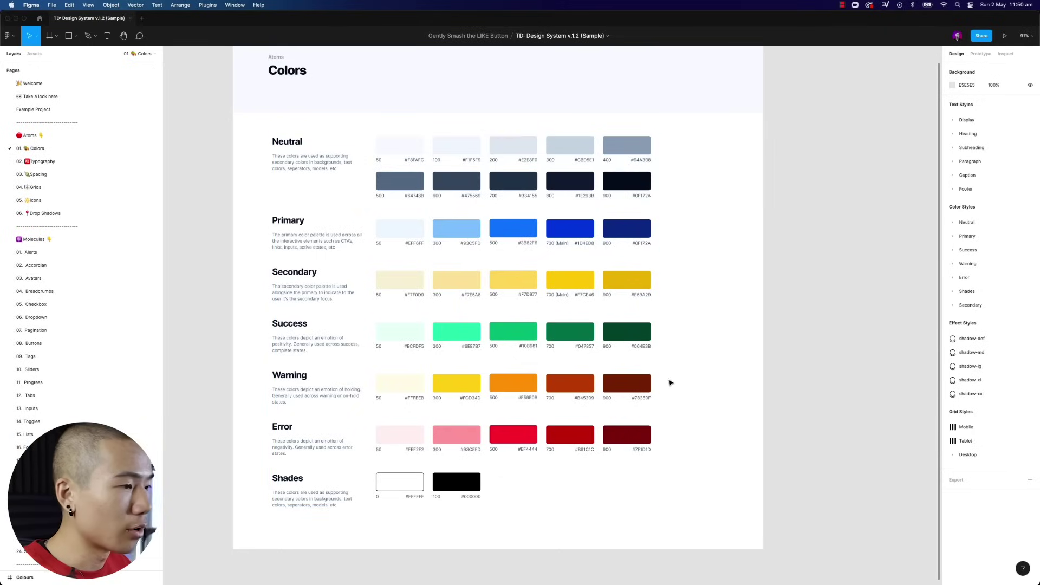
scroll(711, 392, "down", 1)
scroll(711, 392, "down", 2)
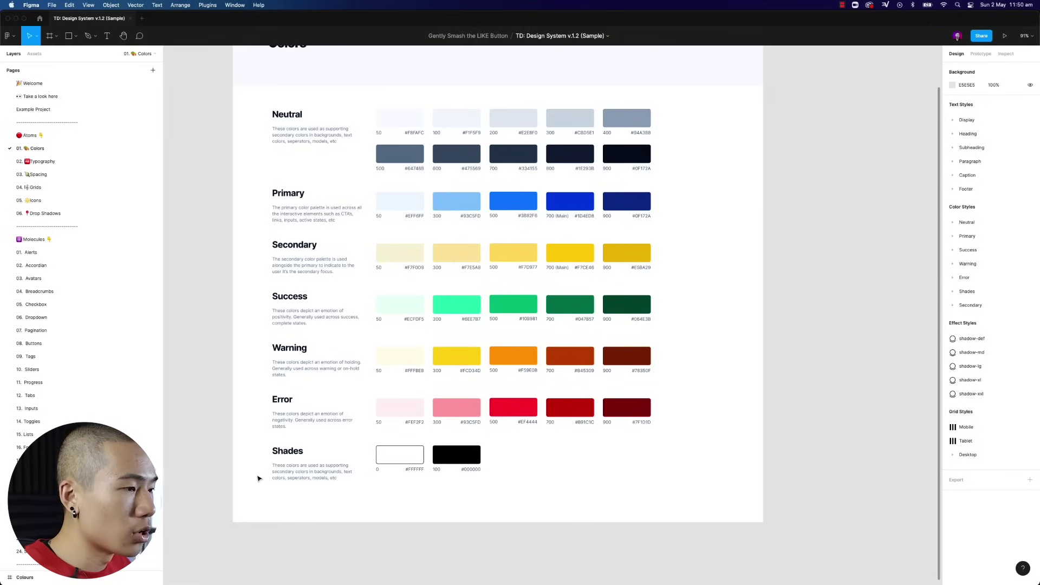
left_click_drag(258, 490, 473, 492)
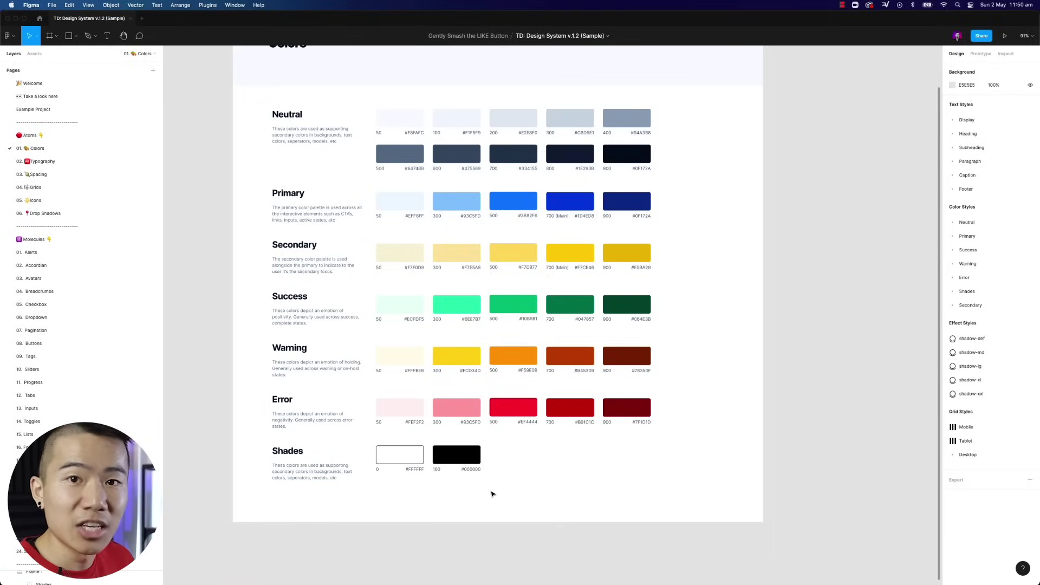
left_click(412, 457)
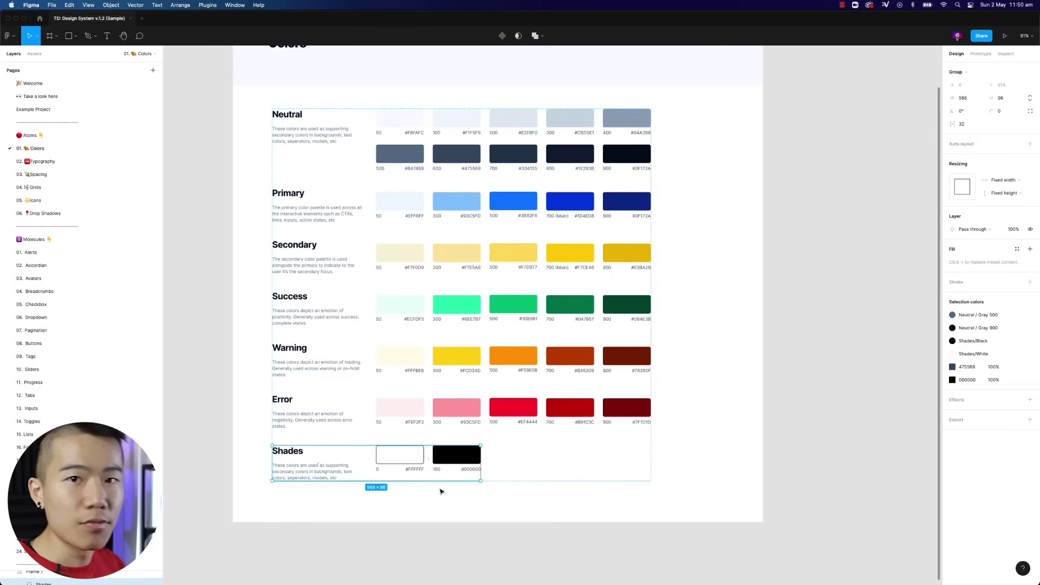
left_click(710, 360)
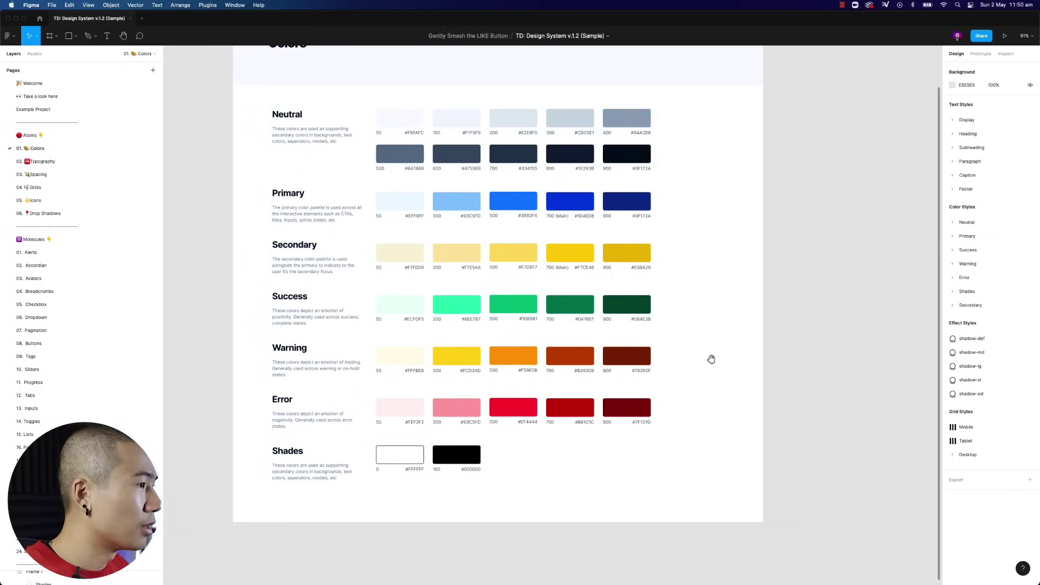
left_click_drag(711, 359, 729, 388)
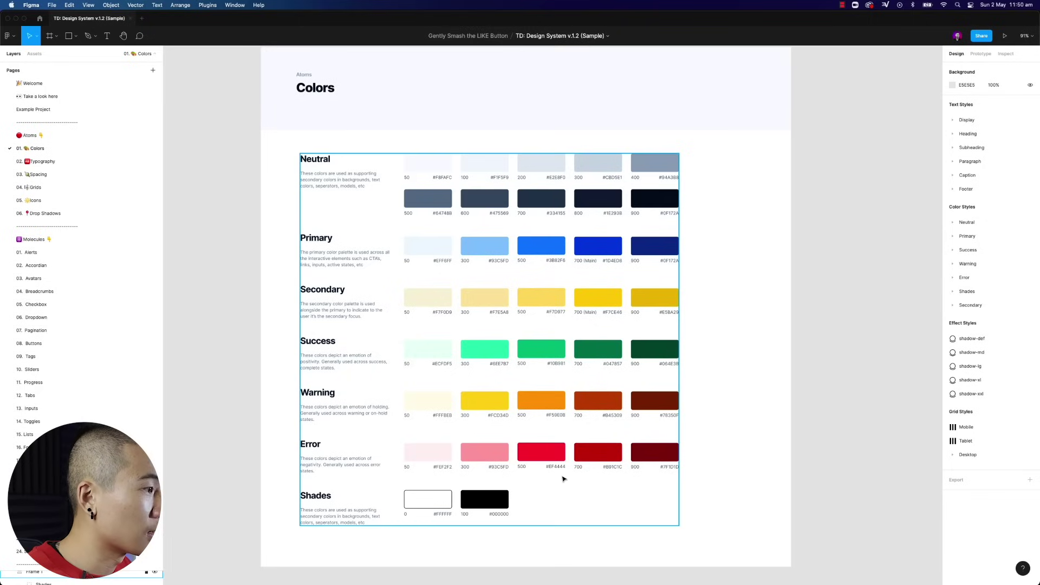
Inspect the shade number labels 50, 100 and 200 beneath the first Neutral swatches.
left_click(407, 178)
left_click(464, 178)
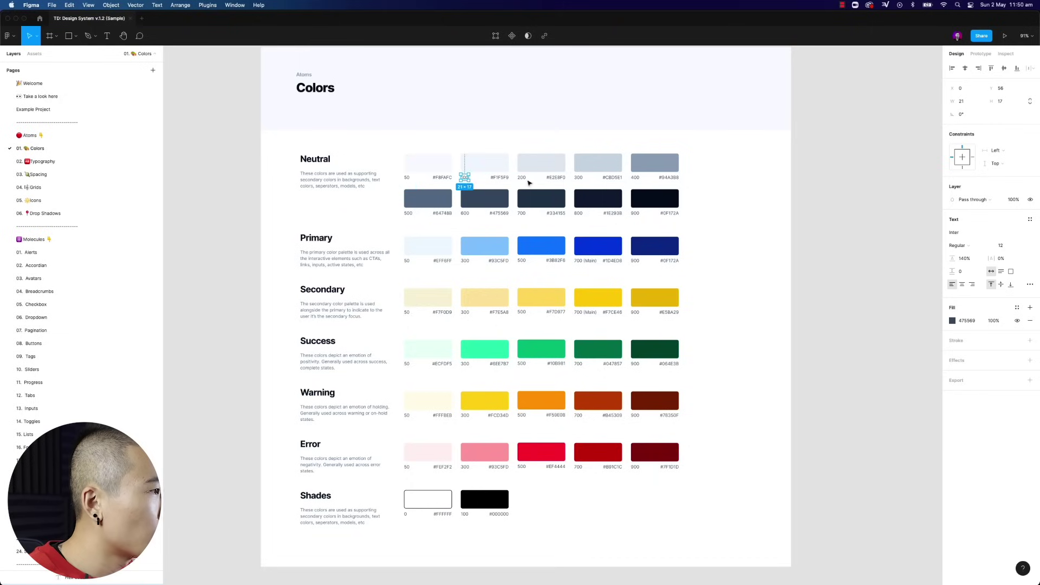
left_click(522, 178)
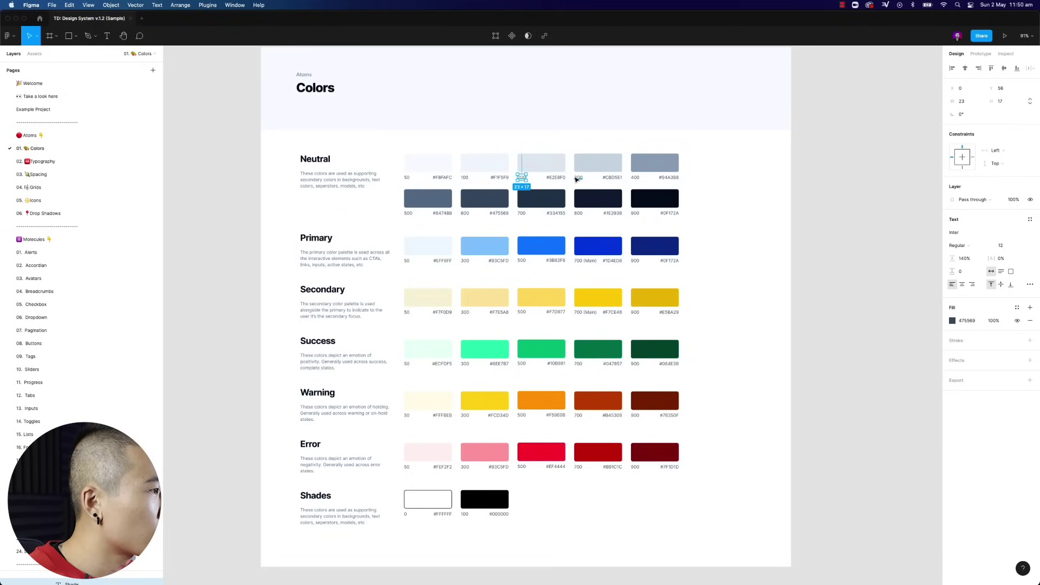
left_click(754, 215)
left_click_drag(672, 258, 650, 259)
scroll(651, 259, "down", 1)
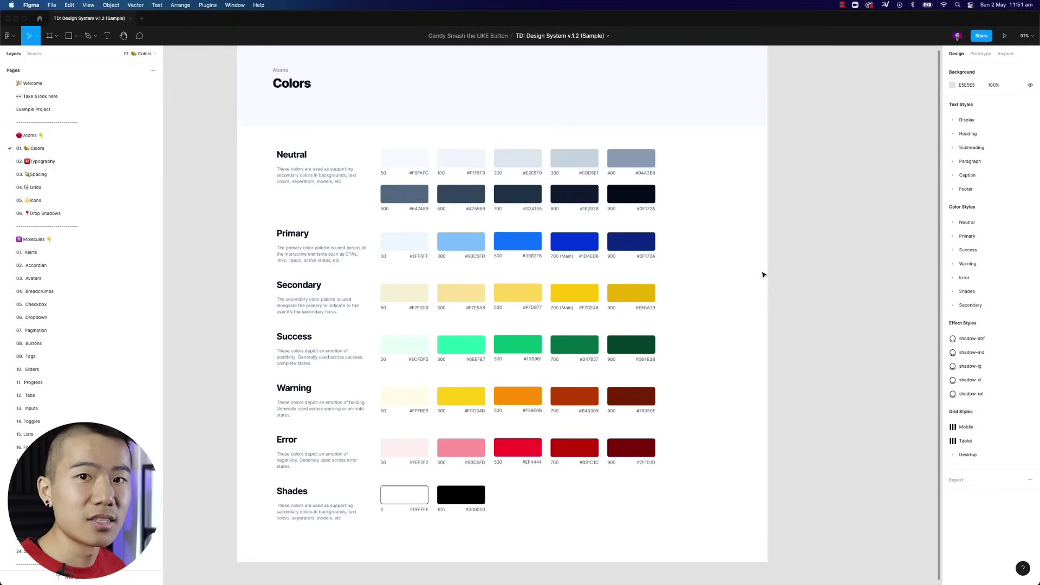
Check the color style applied to each Neutral swatch from 50 through 400.
double_click(406, 158)
left_click(436, 139)
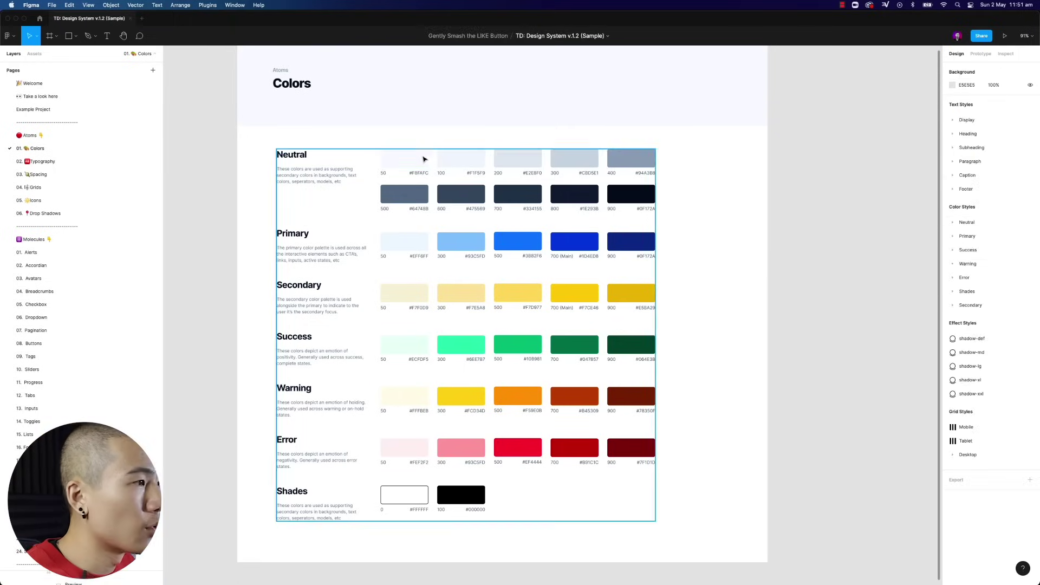
double_click(419, 161)
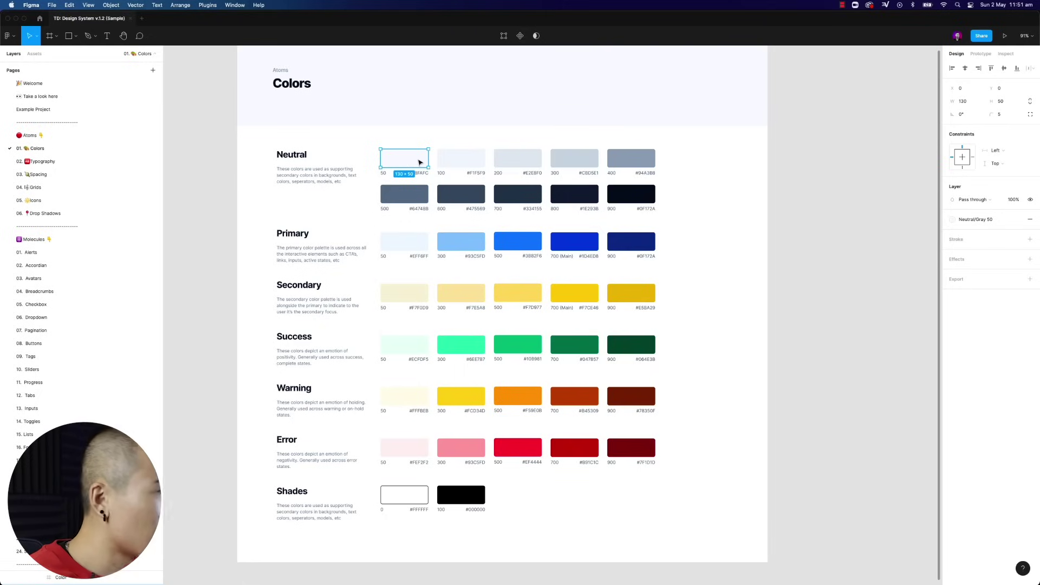
left_click(449, 162)
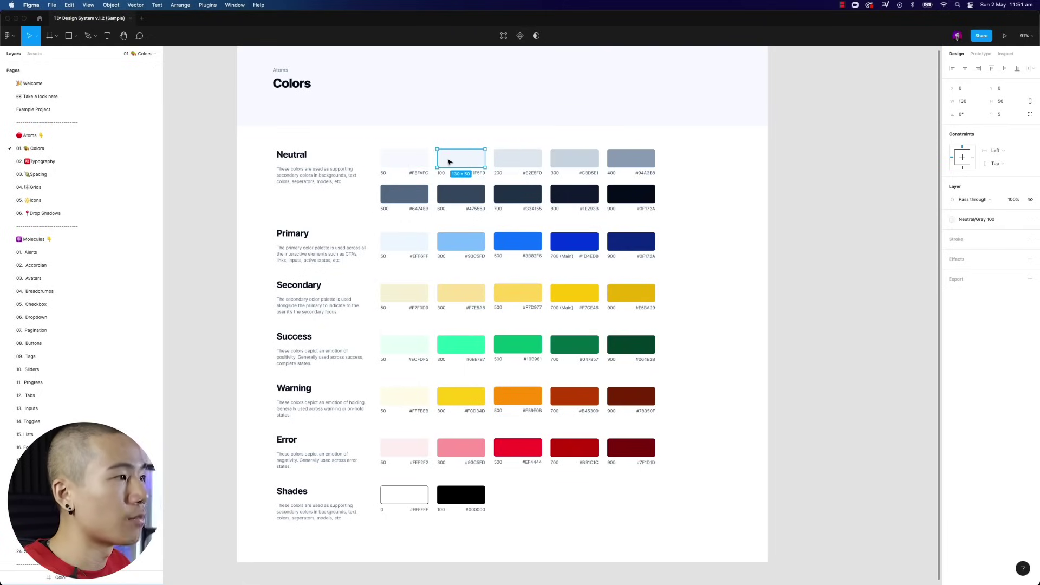
left_click(526, 155)
left_click(575, 158)
left_click(630, 157)
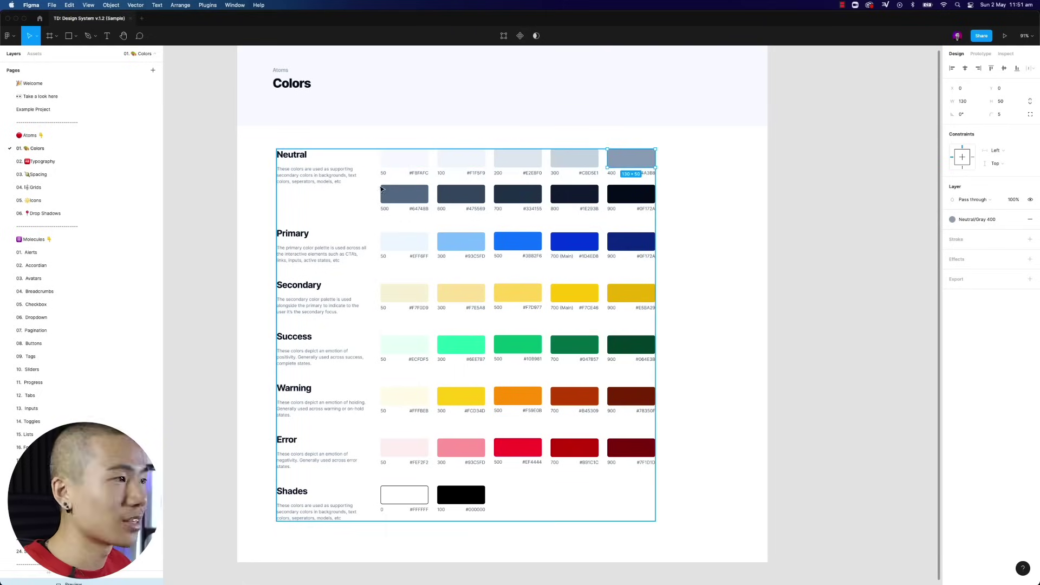
left_click(421, 144)
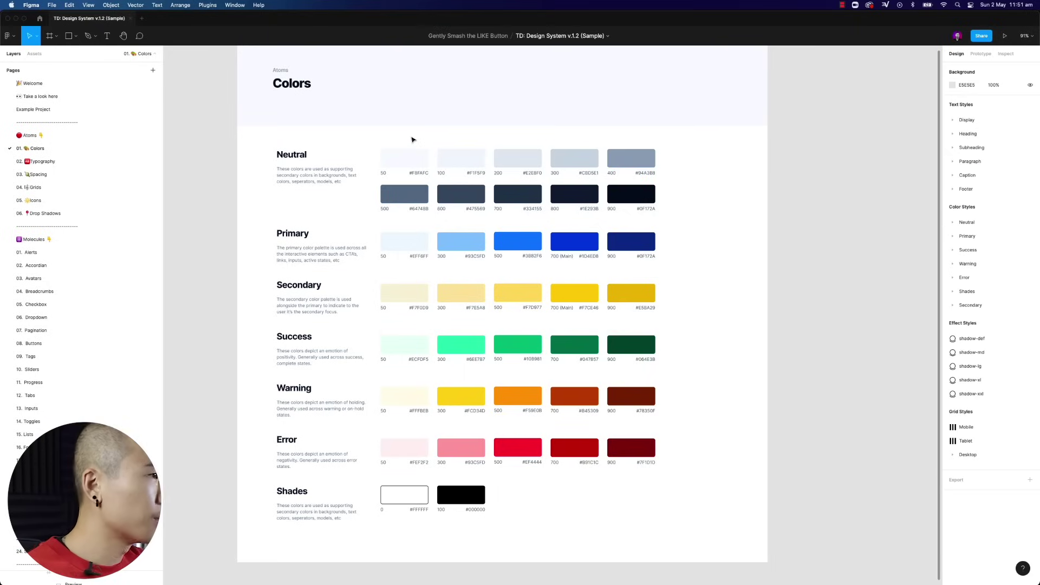
Switch to the Tailwind CSS website in Chrome and examine its color scale example.
key("ctrl+alt+BackSpace")
key("ctrl+alt+Return")
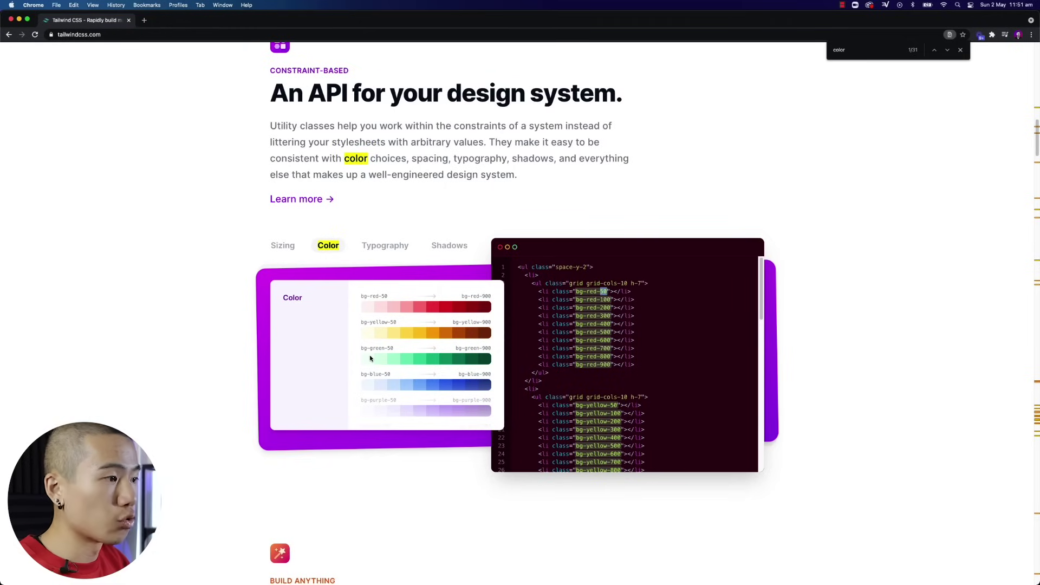
key("ctrl+Up")
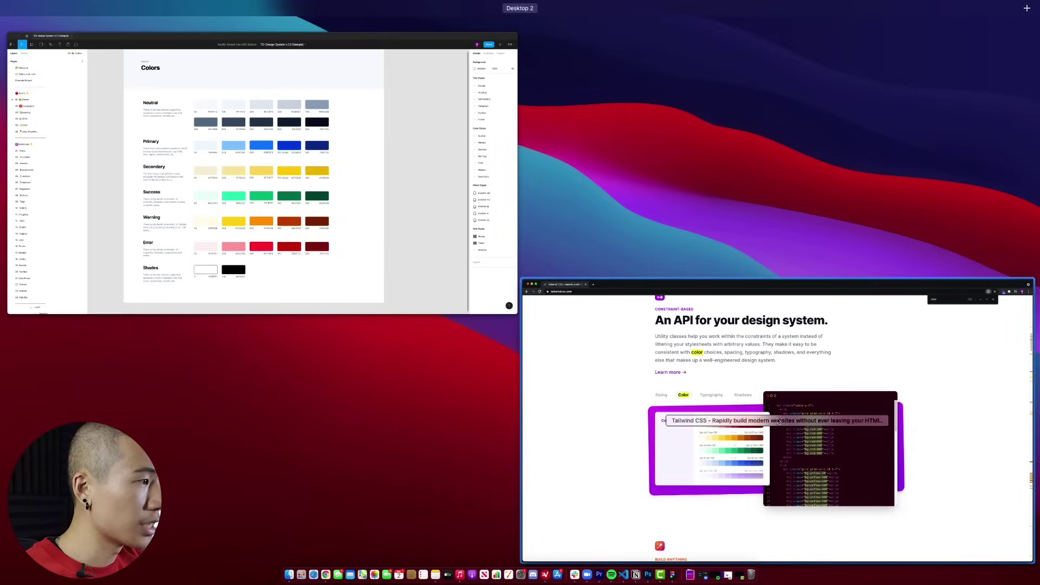
left_click(779, 421)
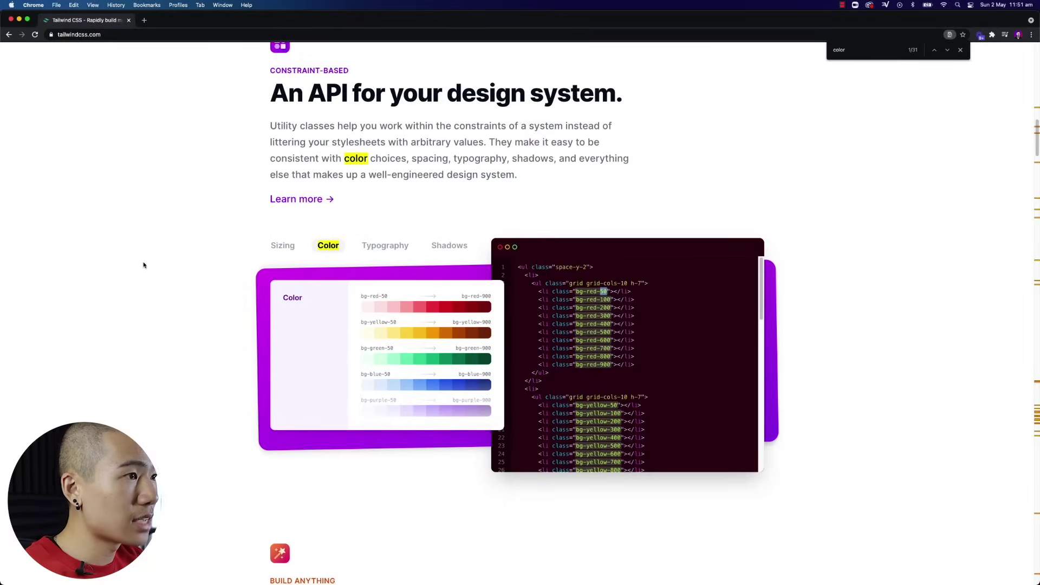
scroll(196, 283, "down", 1)
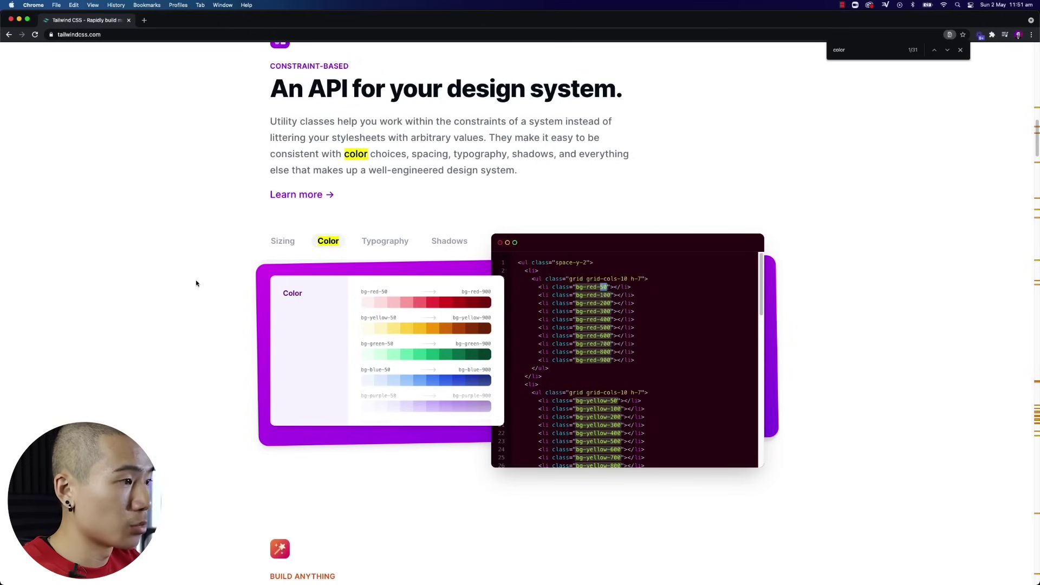
Examine the red shade classes from 50 to 900 in the Tailwind color example and its code.
scroll(200, 283, "down", 1)
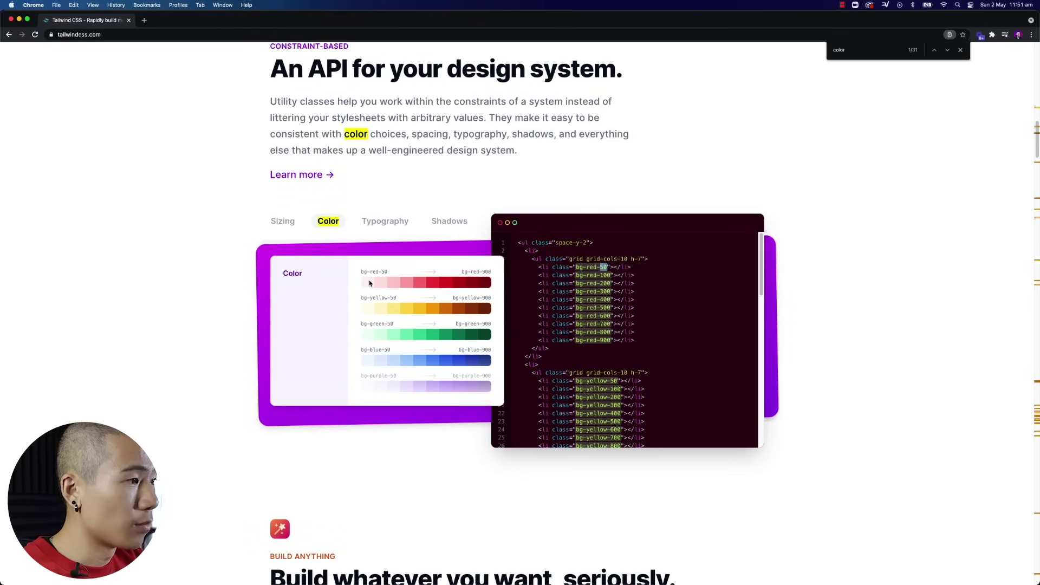
left_click(599, 339)
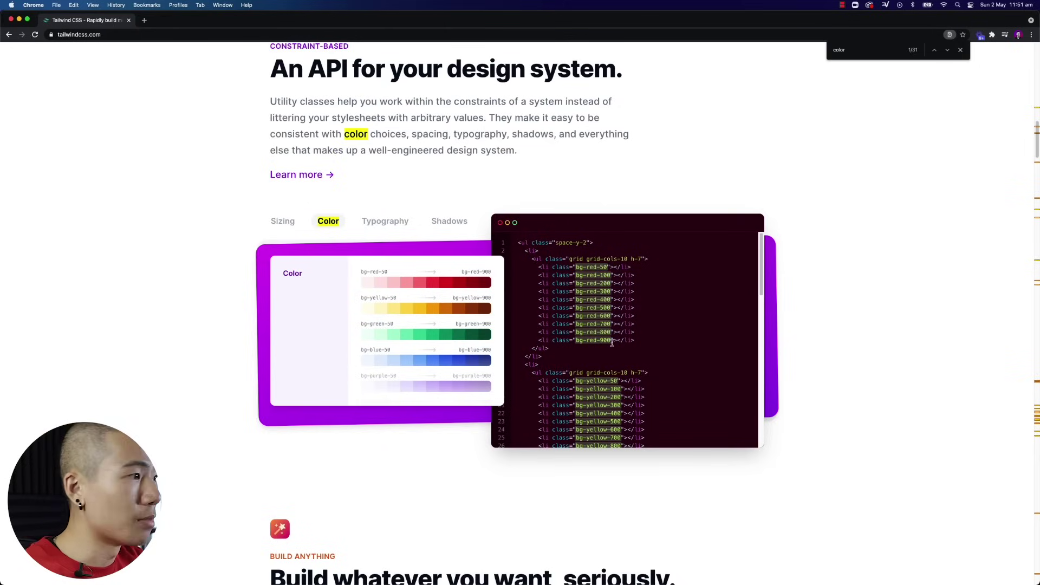
Switch back to Figma and open the Example Project page showing the empty Desktop - 1 frame.
key("super+Tab")
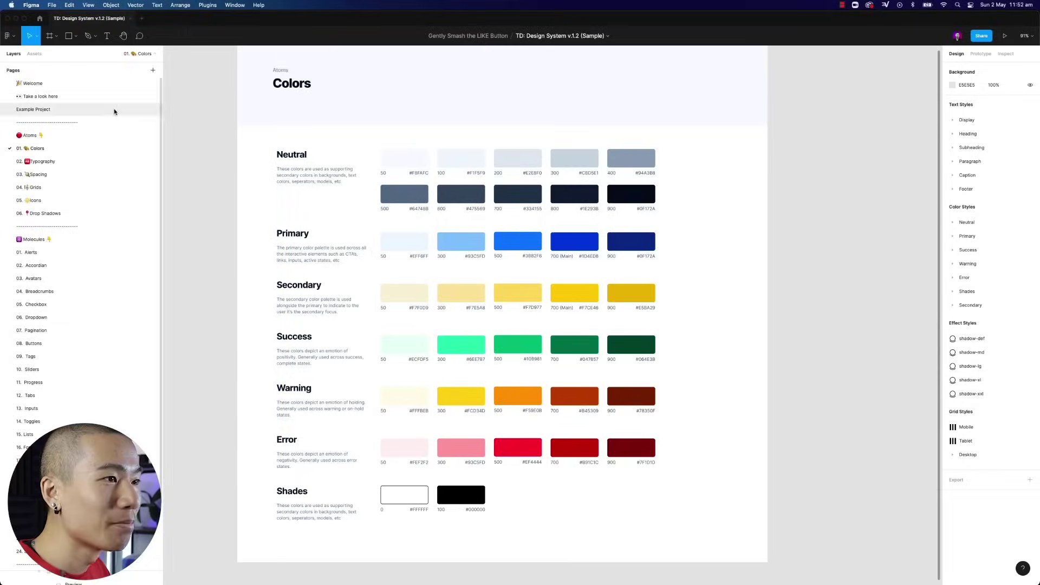
left_click(114, 111)
scroll(381, 195, "up", 2)
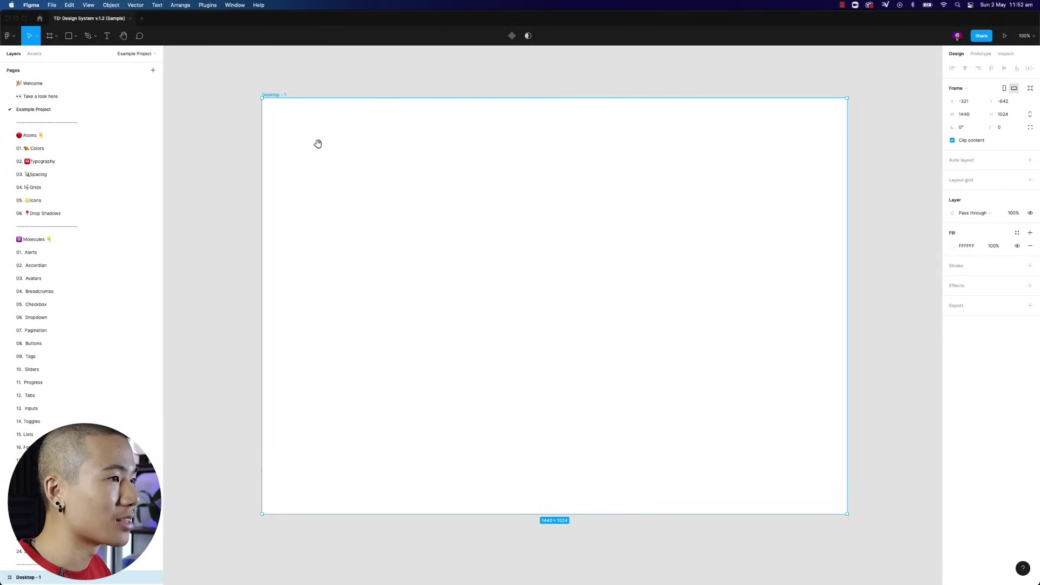
scroll(290, 85, "right", 1)
left_click(258, 98)
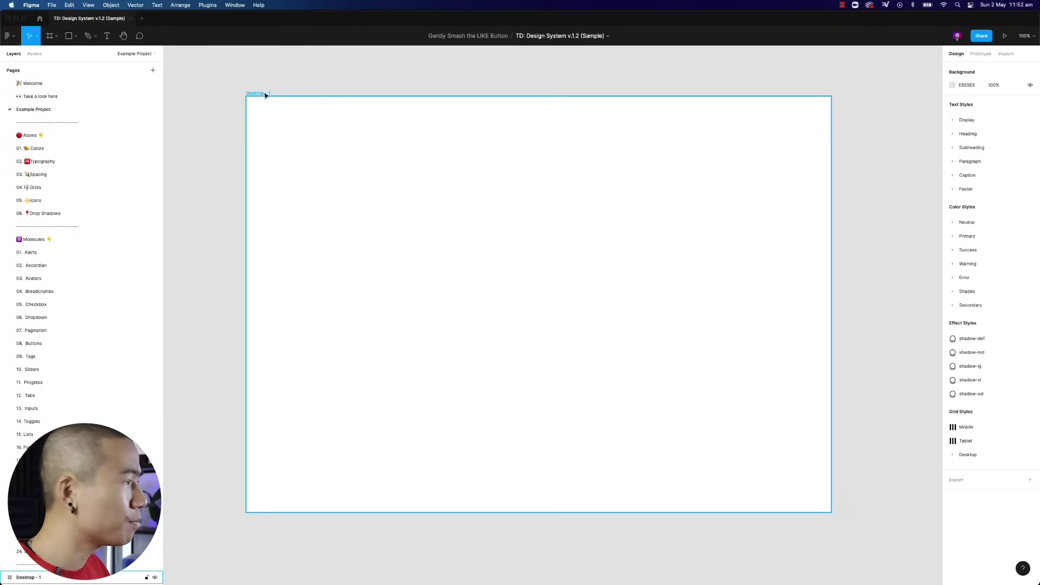
Add a "Primary" text label to the upper part of the Desktop - 1 frame, with font size 32.
key("t")
left_click(295, 180)
type("Primary")
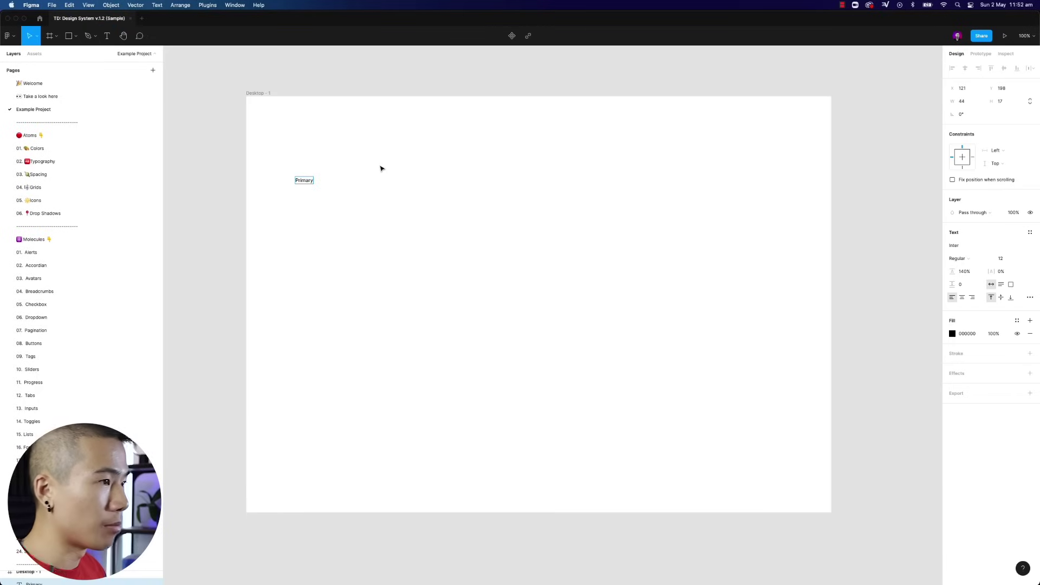
key("Escape")
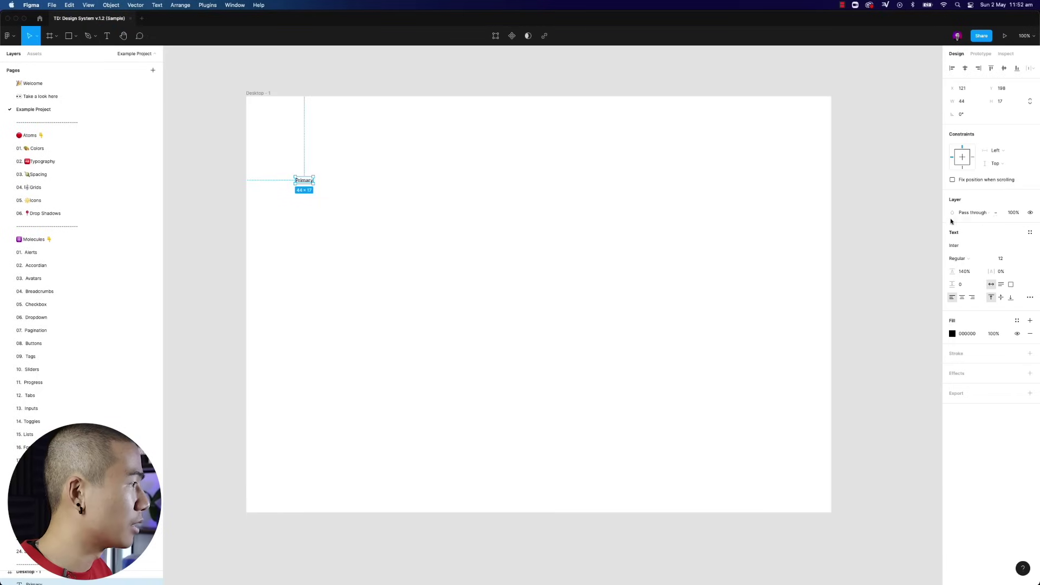
left_click(1009, 258)
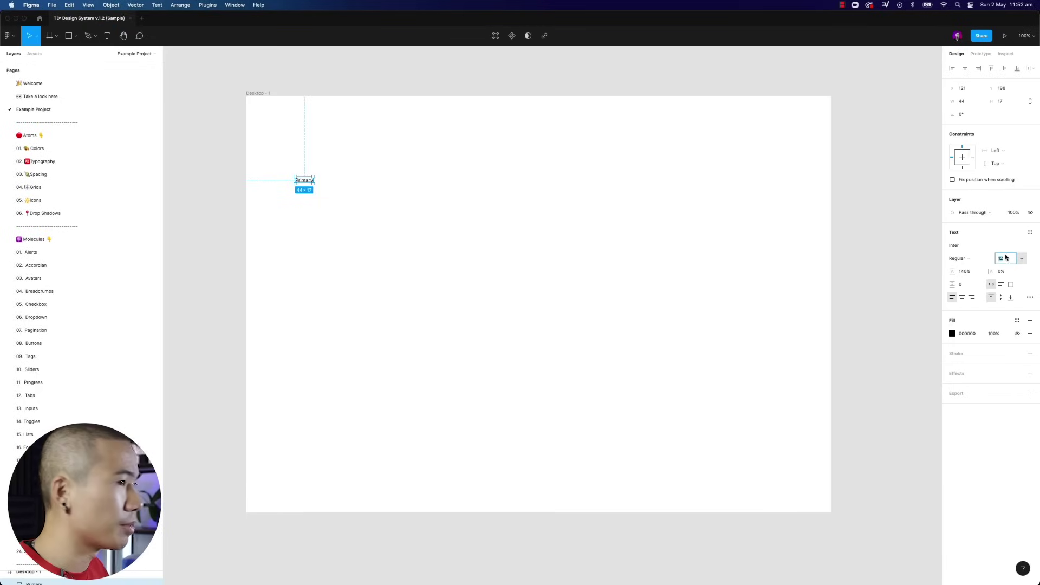
type("32")
key("Return")
left_click(418, 195)
left_click_drag(296, 187, 316, 223)
key("Escape")
Draw a square about 123 × 123 beside the Primary label and duplicate it into an evenly spaced row of five.
key("r")
mouse_move(386, 200)
left_mouse_down()
mouse_move(434, 252)
mouse_move(406, 219)
mouse_move(474, 231)
left_mouse_up()
key("super+d")
key("super+d")
key("super+d")
key("super+d")
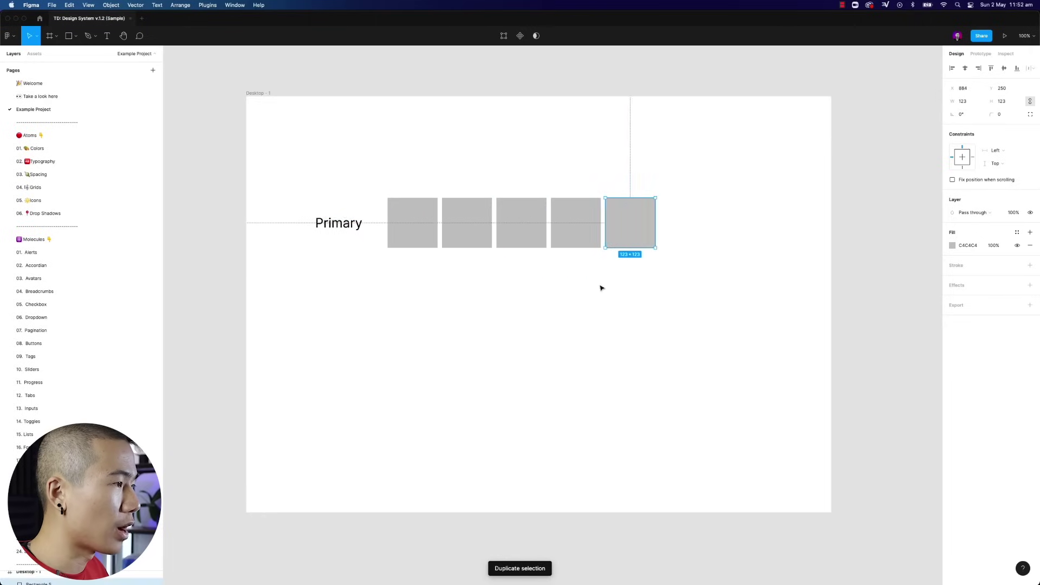
left_click(631, 285)
left_click_drag(631, 285, 634, 290)
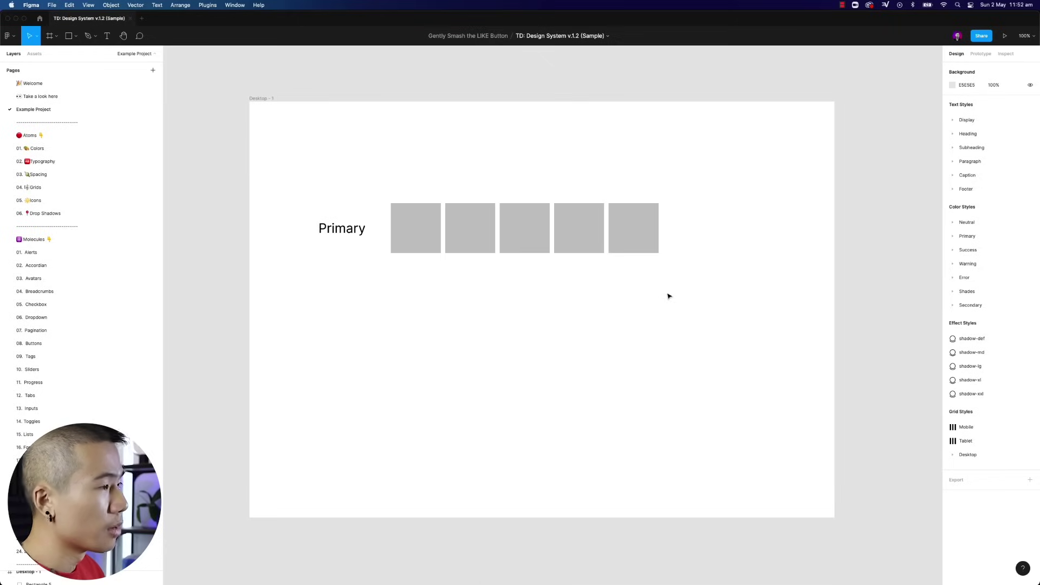
left_click_drag(676, 286, 678, 312)
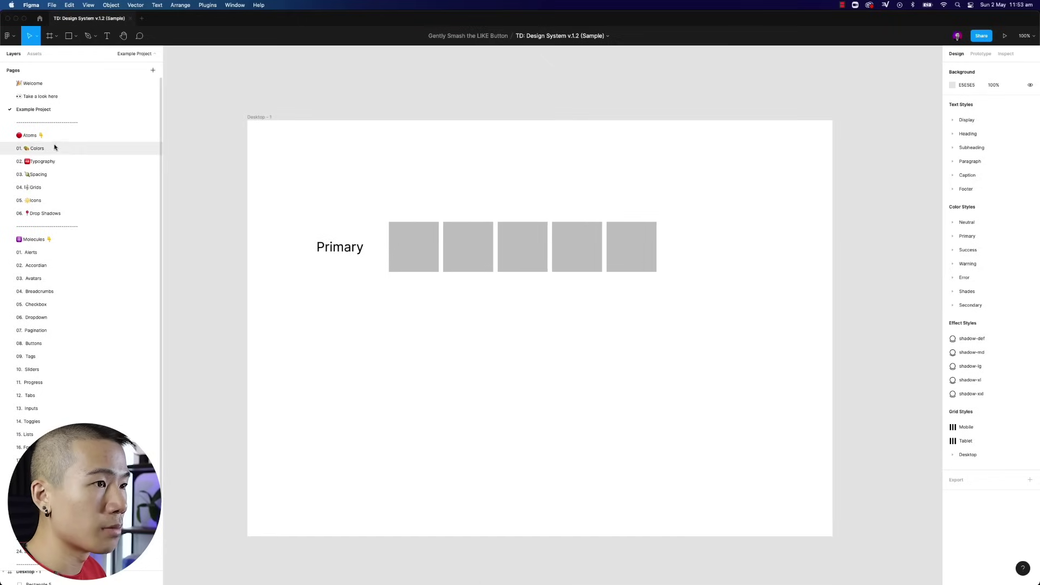
Copy the hex code of the Primary 700 (Main) swatch on the Colors page.
left_click(53, 162)
left_click(63, 152)
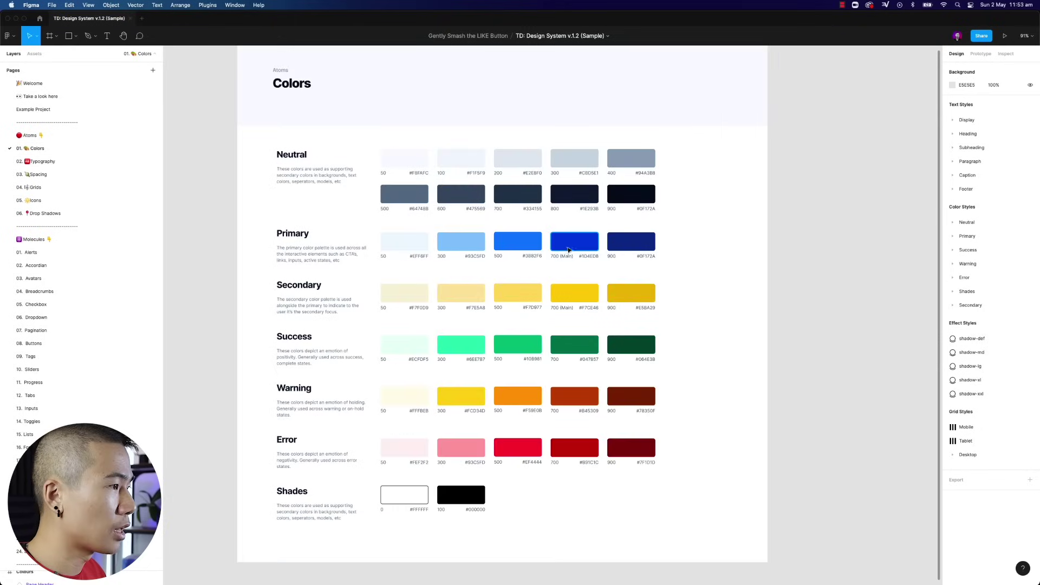
left_click(590, 247)
double_click(589, 255)
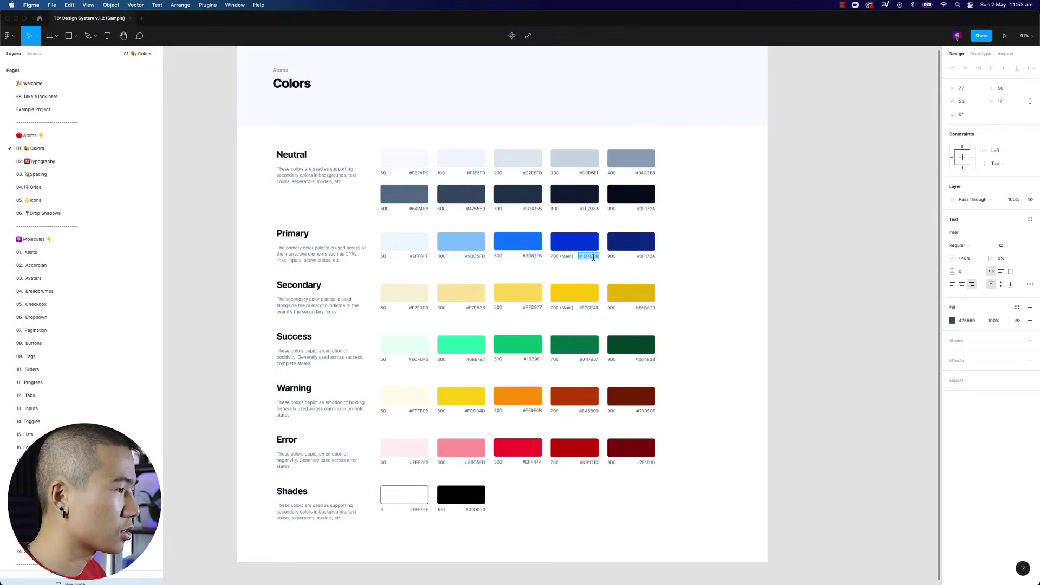
Return to the Example Project page and fill the fourth square with the color 1D4ED8.
left_click(61, 109)
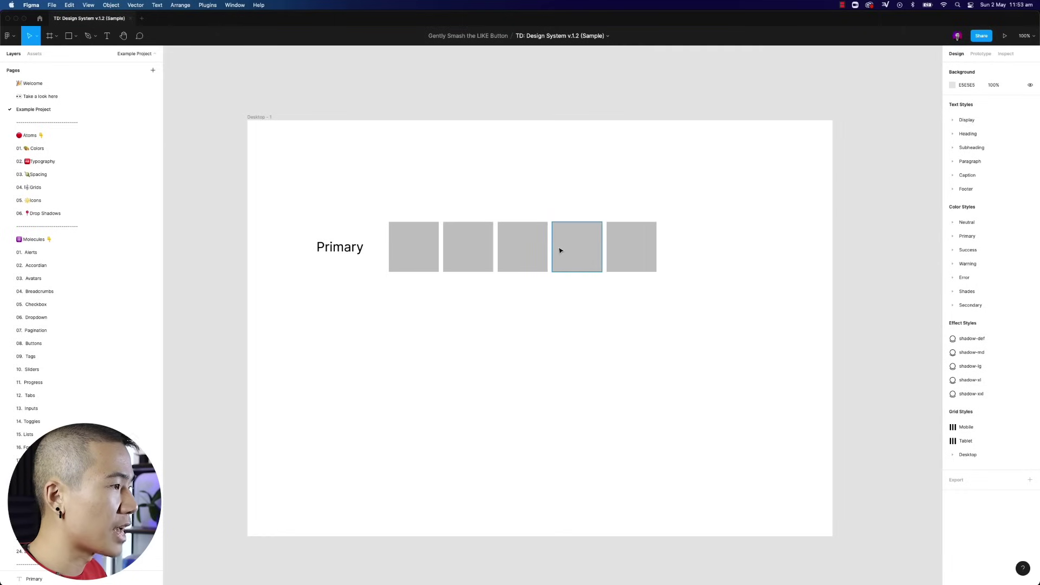
left_click(599, 253)
left_click(972, 246)
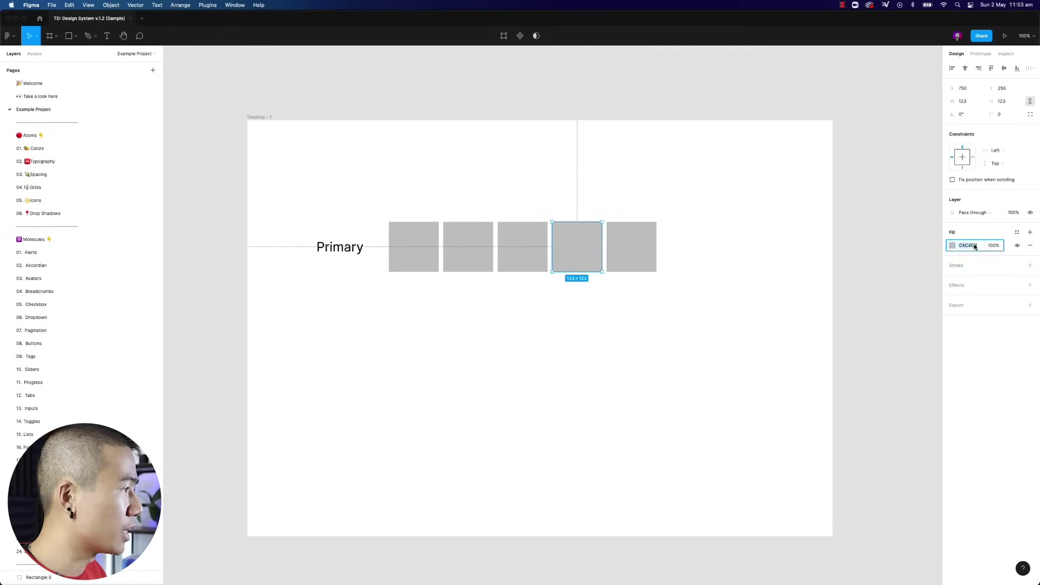
type("1D4ED8")
key("Tab")
left_click(579, 153)
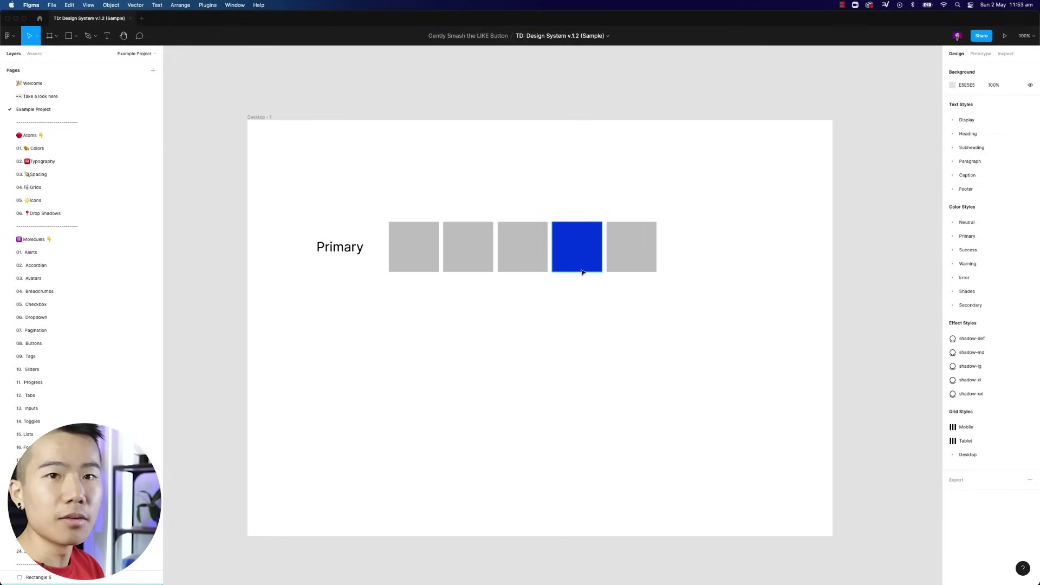
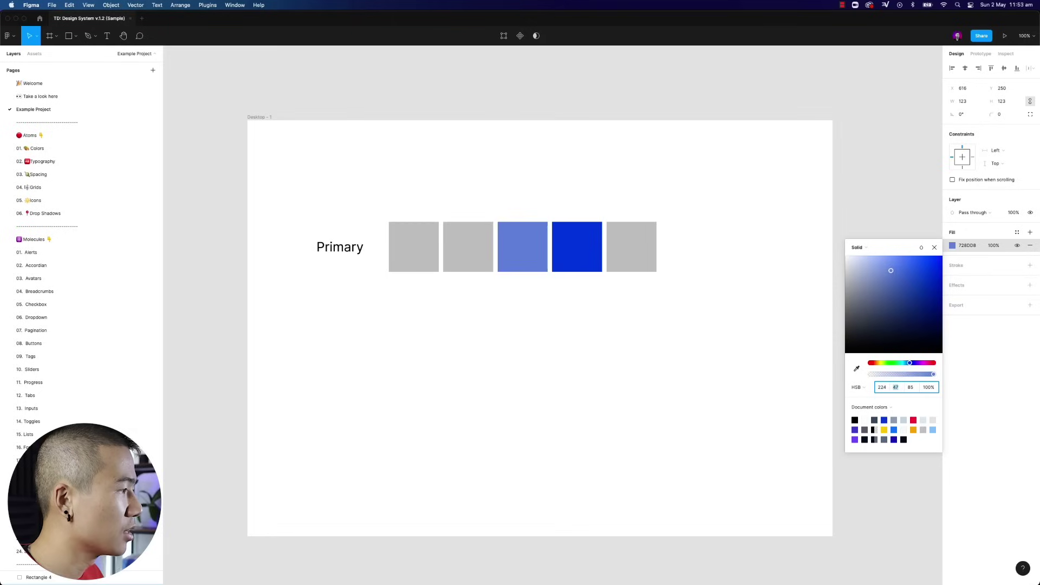
Try lowering the third square's HSB brightness to 0, and restore it to 85.
key("shift+Down")
key("shift+Down")
key("shift+Down")
key("shift+Down")
key("shift+Down")
key("shift+Down")
key("shift+Down")
key("shift+Down")
key("shift+Down")
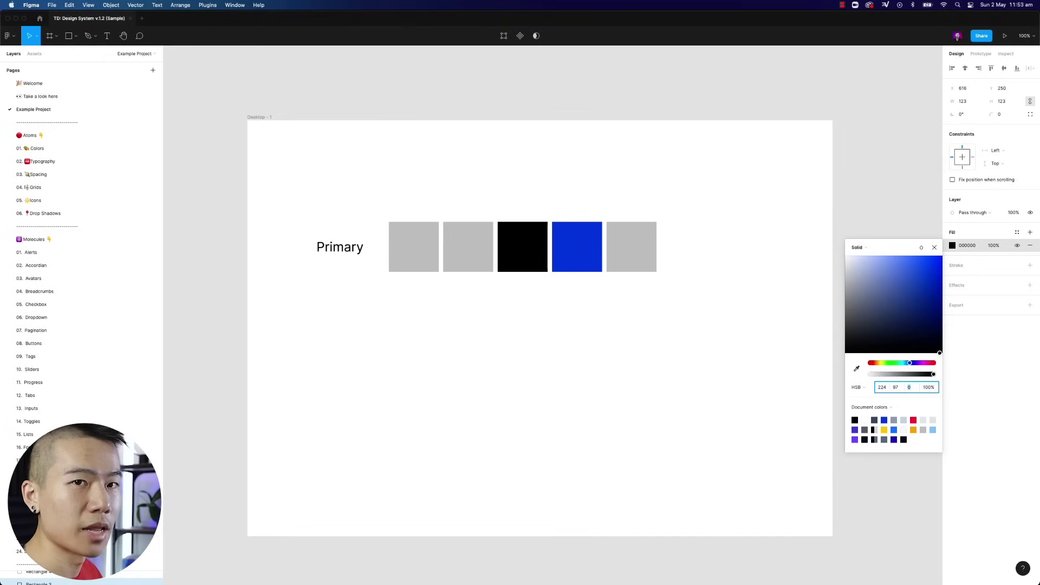
type("85")
Lower the HSB saturation of the third square's blue fill to 70.
left_click(896, 388)
key("shift+Down")
key("shift+Down")
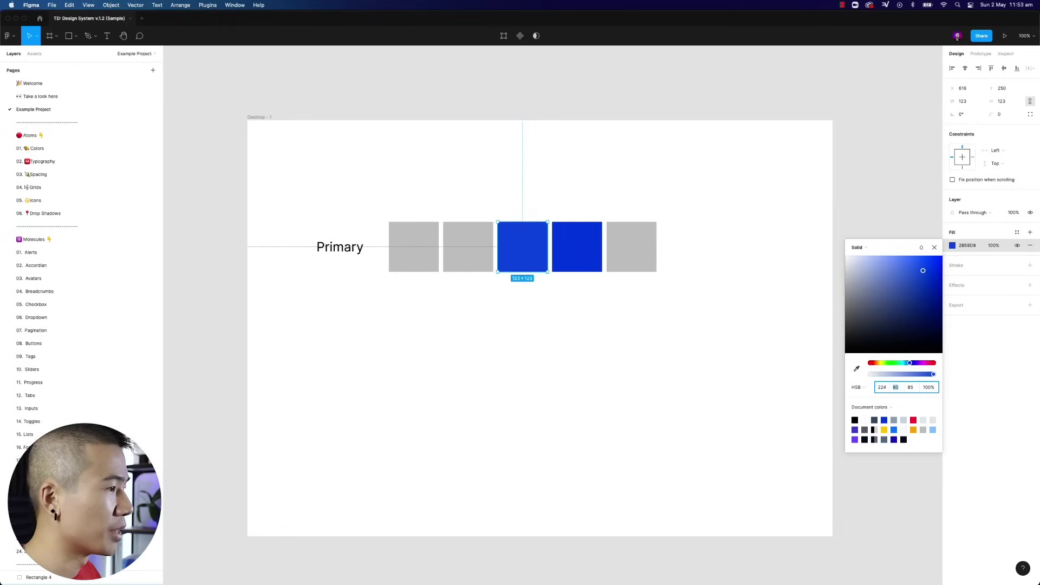
key("shift+Down")
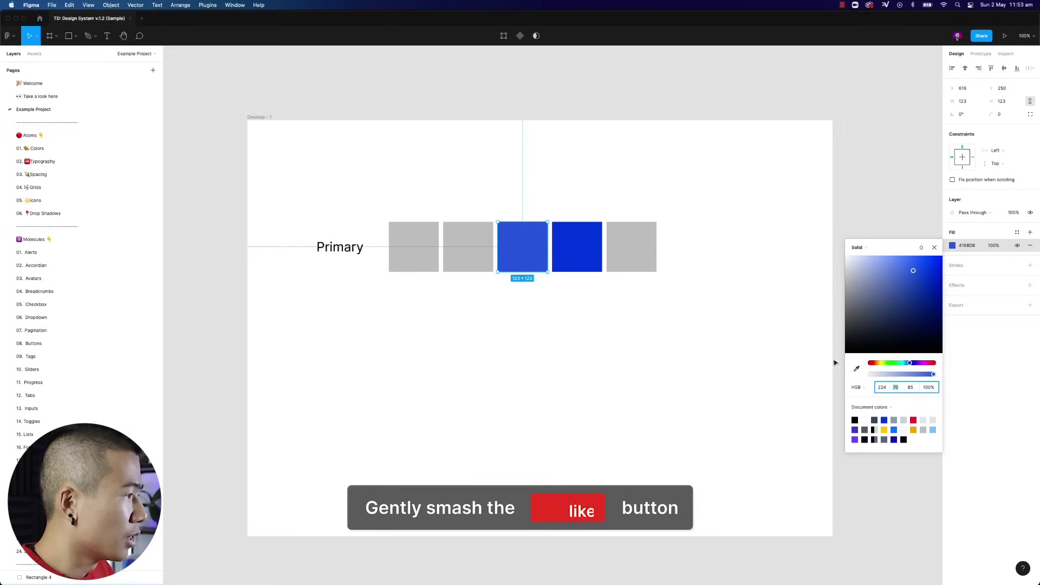
Fill the second square with the third square's sampled blue and set its saturation to 50.
left_click(462, 259)
left_click(952, 245)
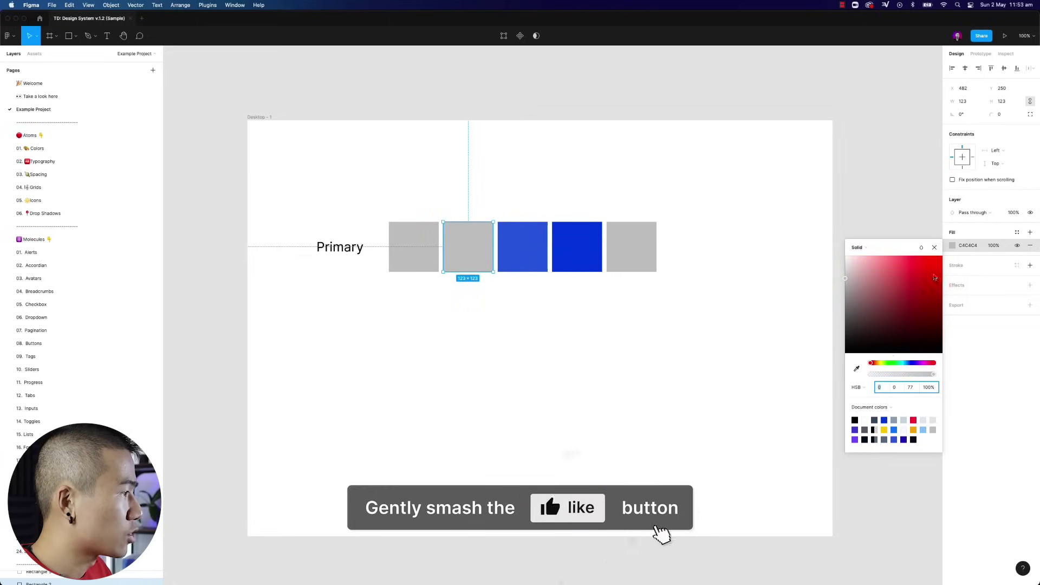
left_click(857, 369)
left_click(523, 245)
left_click(897, 387)
type("50")
key("Return")
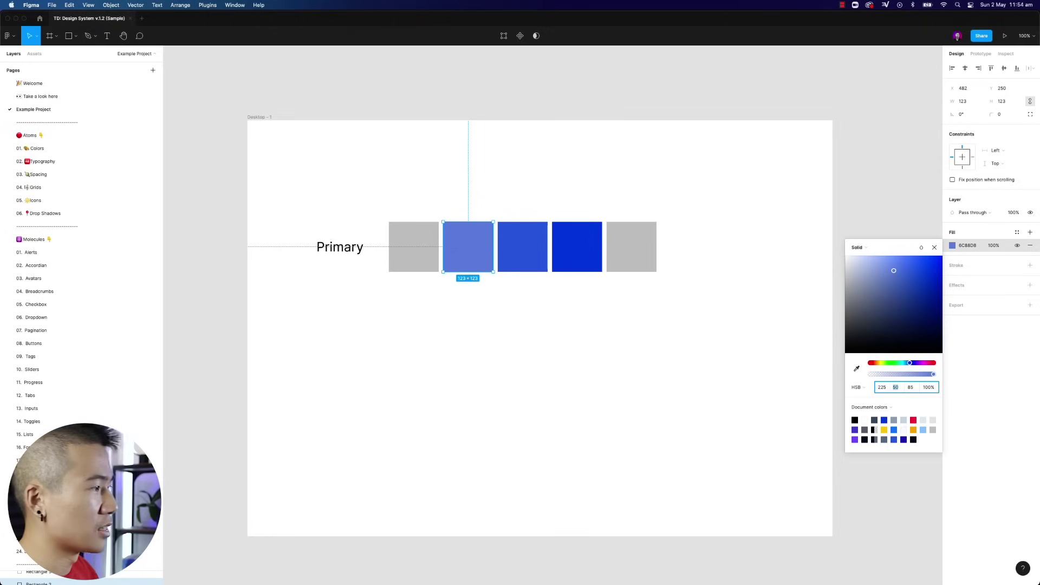
Fill the first square with the second square's sampled blue and set its saturation to 30.
left_click(409, 255)
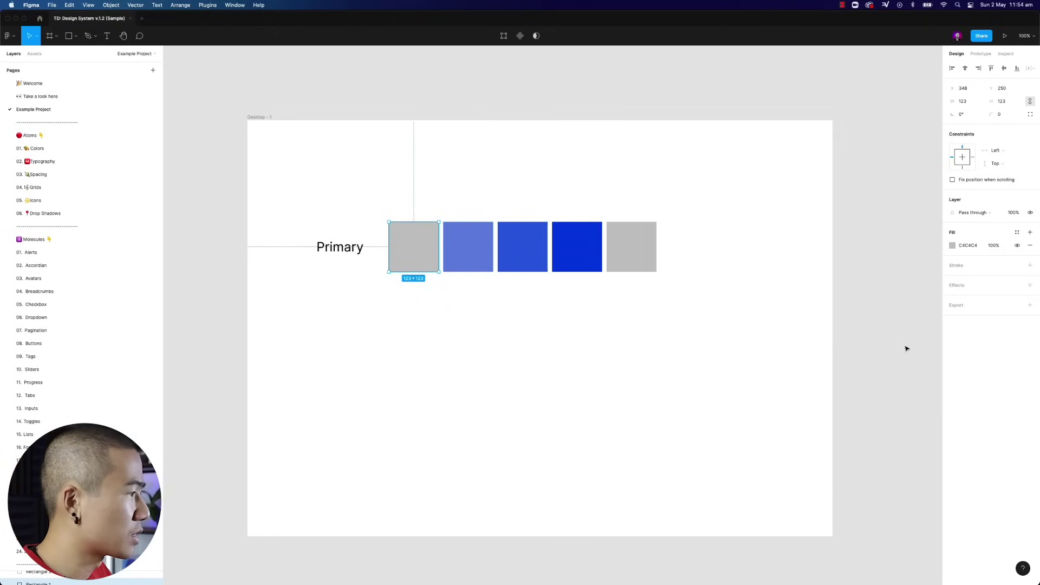
left_click(953, 246)
left_click(857, 368)
left_click(469, 243)
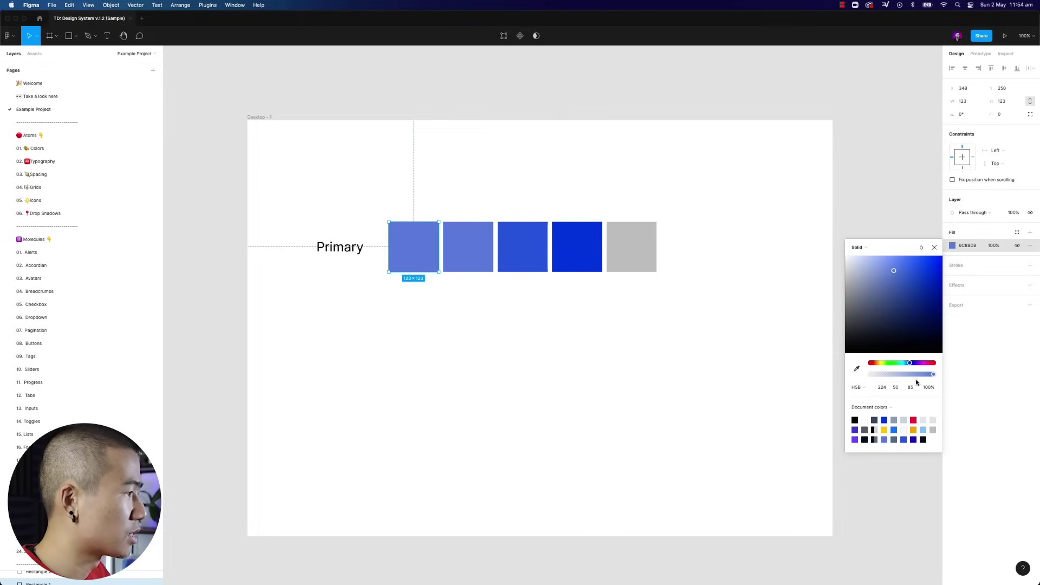
left_click(895, 387)
type("30")
key("Return")
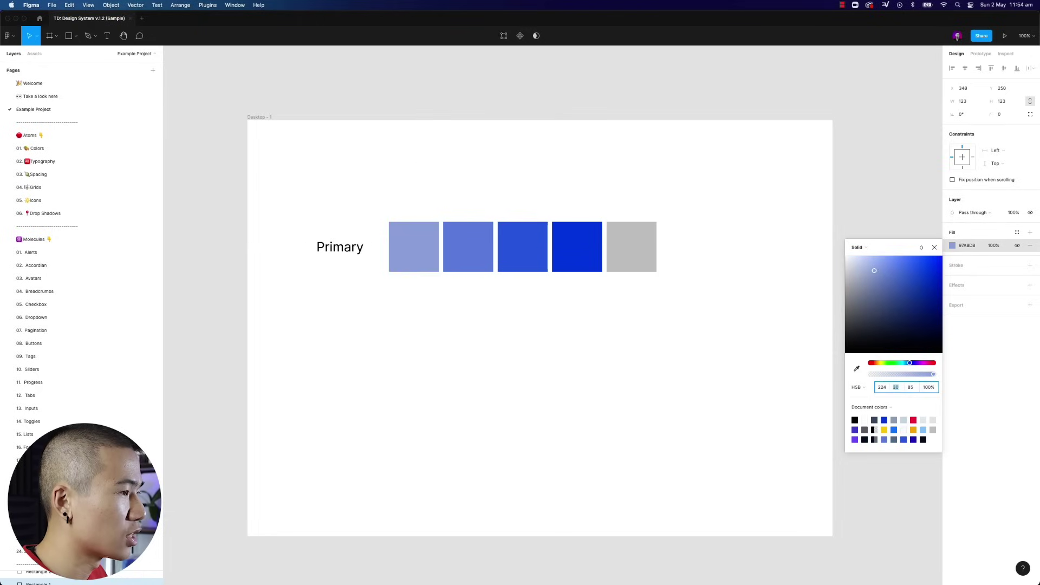
Try lower and higher saturation values on the first square, ending back at 30.
key("shift+Down")
key("shift+Down")
key("shift+Down")
key("shift+Up")
key("shift+Down")
key("shift+Up")
key("shift+Up")
key("shift+Up")
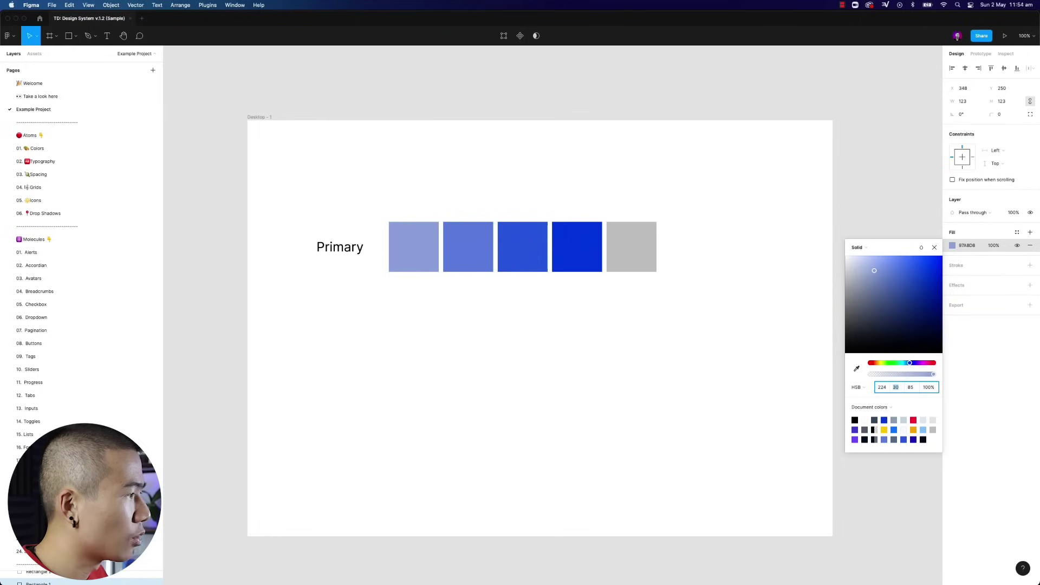
key("shift+Down")
key("shift+Up")
Brighten the first square's fill to the light blue A4B7ED, with HSB saturation 31 and brightness 93.
key("Tab")
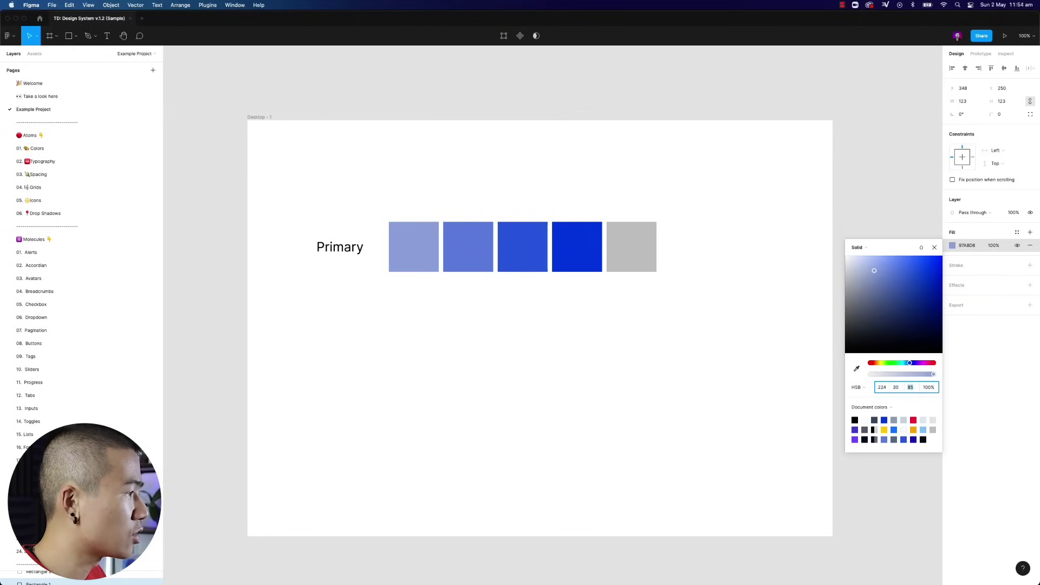
key("shift+Down")
key("shift+Up")
key("shift+Up")
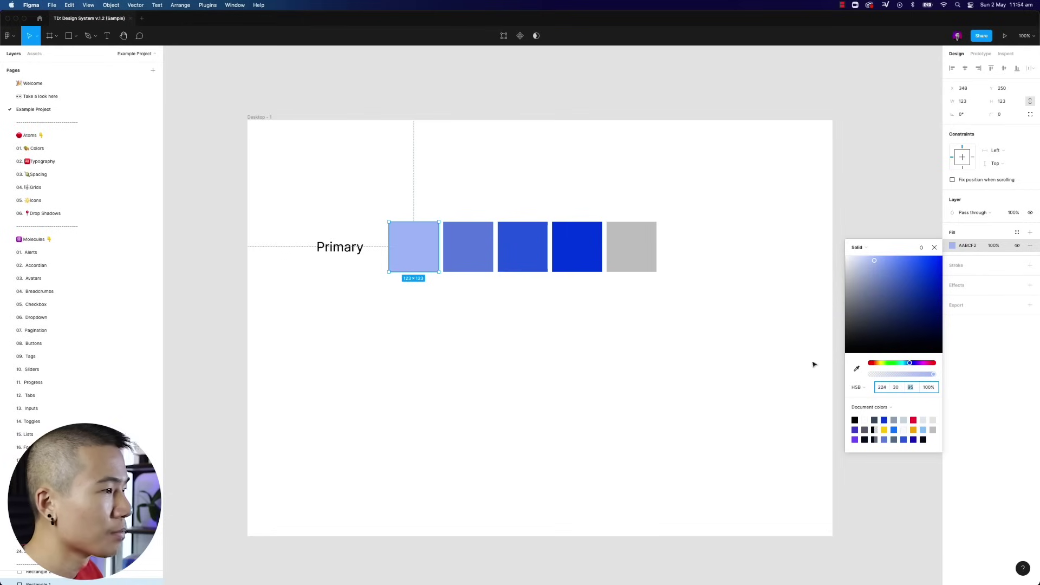
mouse_move(869, 265)
left_mouse_down()
mouse_move(876, 275)
mouse_move(875, 262)
left_mouse_up()
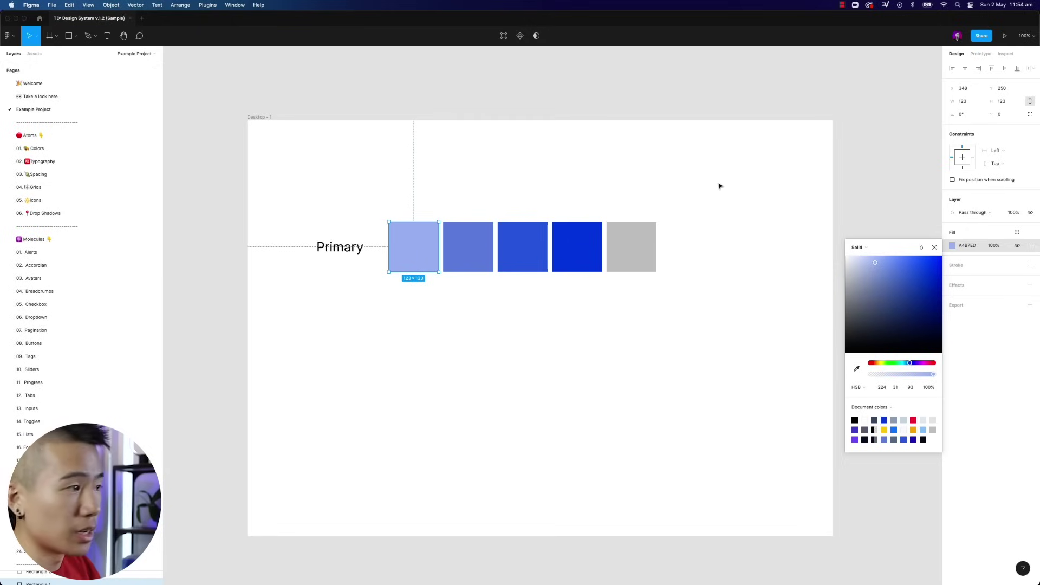
left_click(720, 186)
Fill the fifth square with the fourth square's sampled blue and set its brightness to 55.
left_click(643, 238)
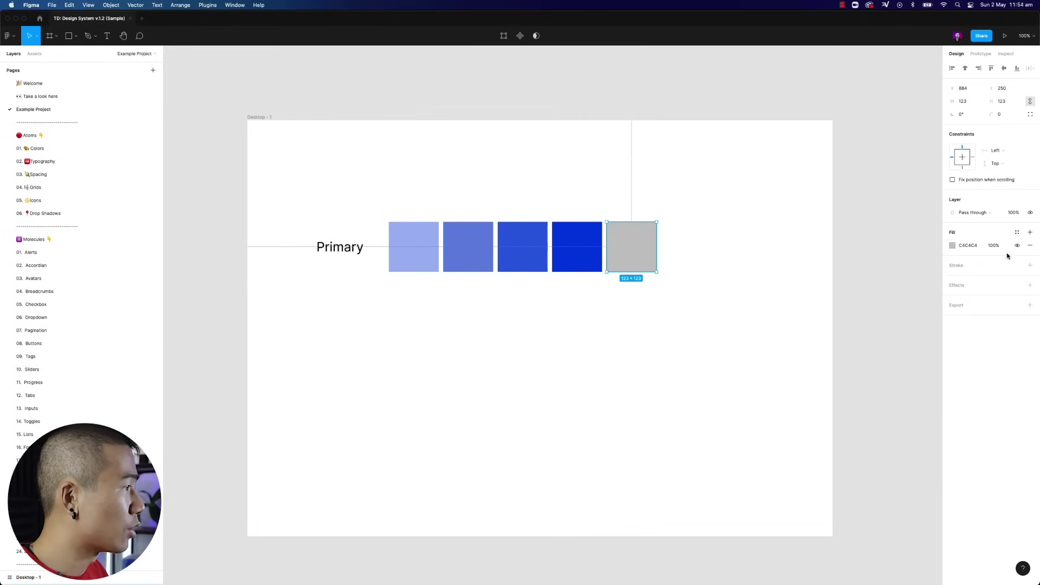
left_click(952, 245)
left_click(857, 368)
left_click(577, 246)
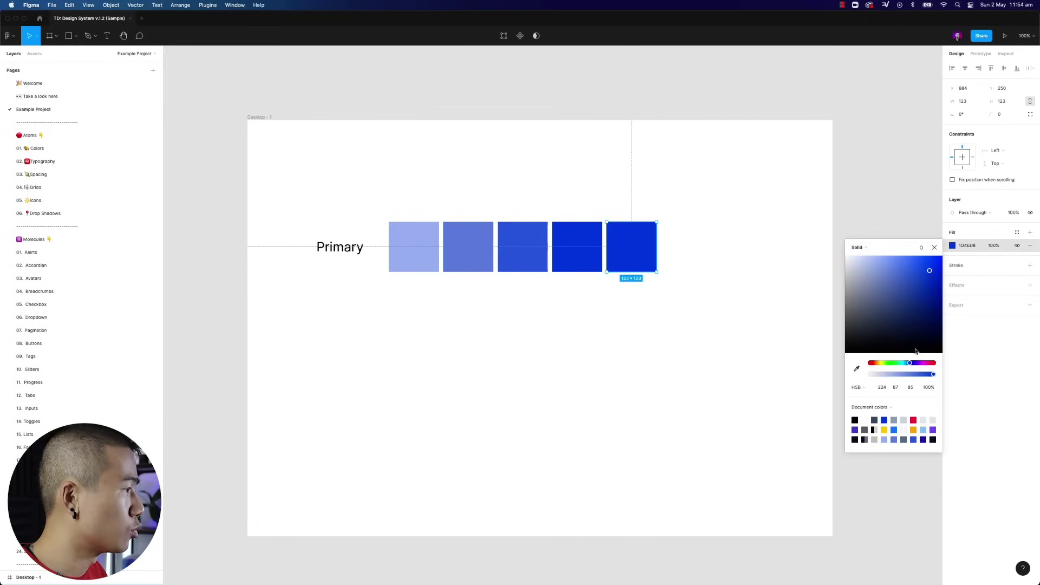
left_click(912, 388)
type("95")
key("Return")
type("55")
key("Return")
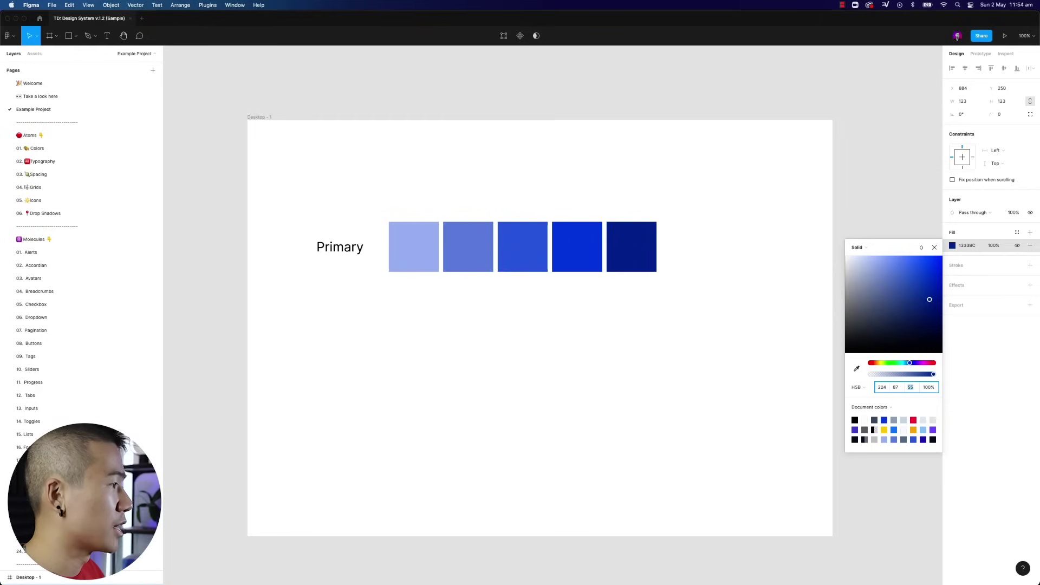
left_click(723, 255)
Review the row of blue shades and select the hex code of the fourth square's fill.
scroll(713, 220, "up", 2)
left_click_drag(383, 204, 644, 307)
left_click(686, 316)
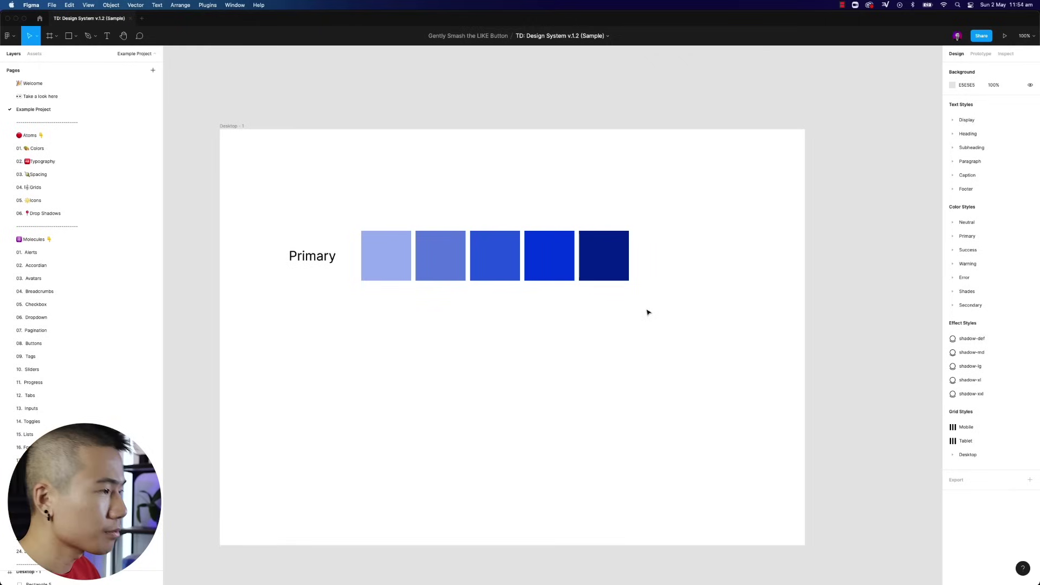
left_click(546, 252)
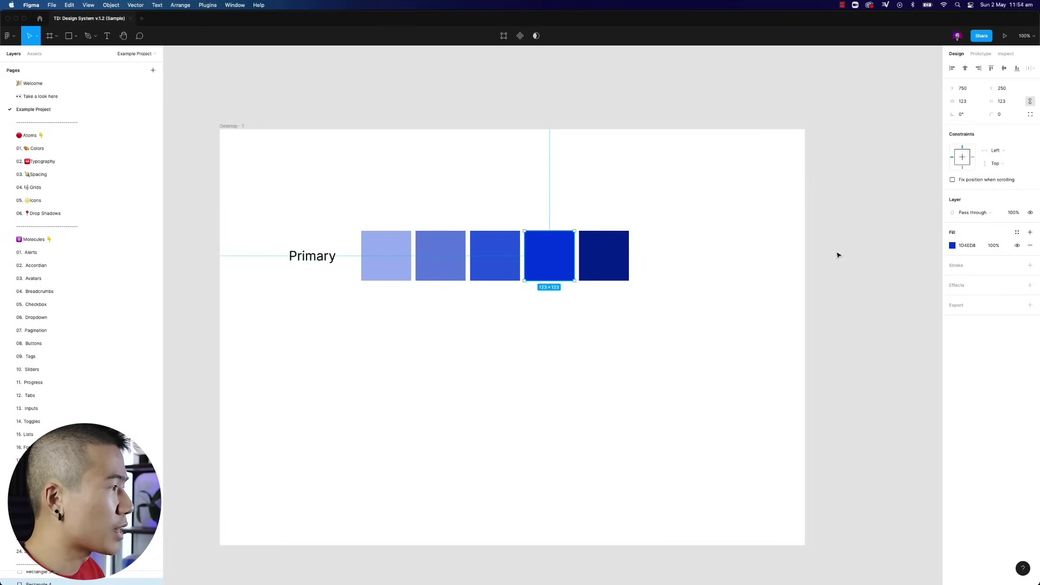
left_click(966, 246)
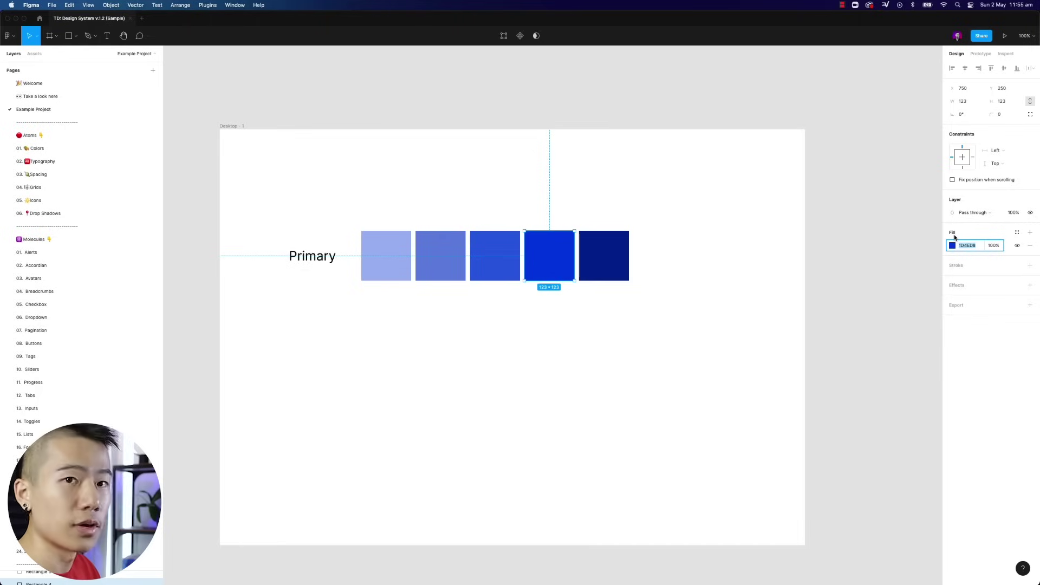
Open the Colors page and examine the Primary color styles available for the 700 (Main) swatch's fill.
left_click(737, 255)
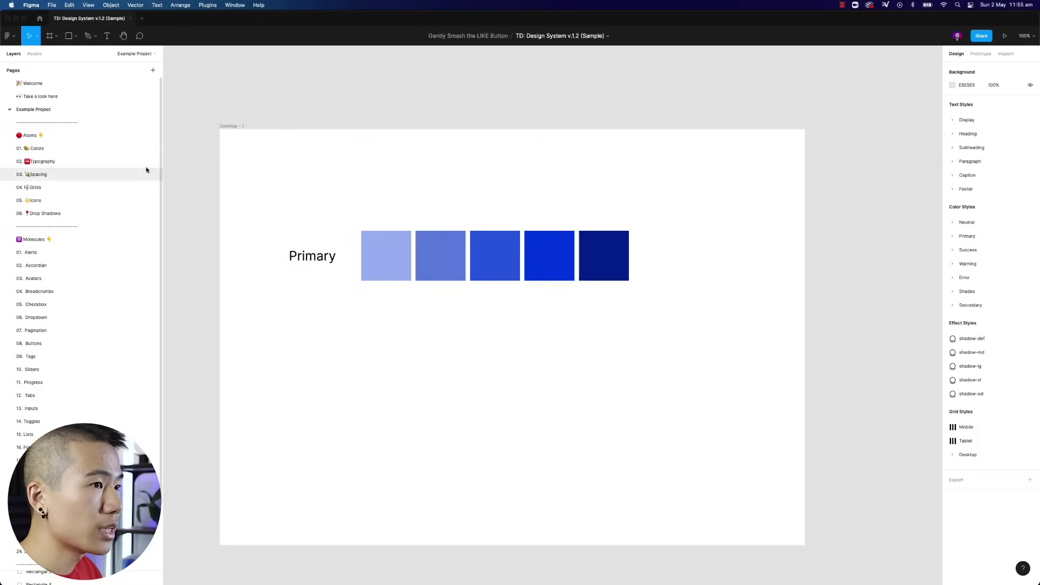
left_click(102, 150)
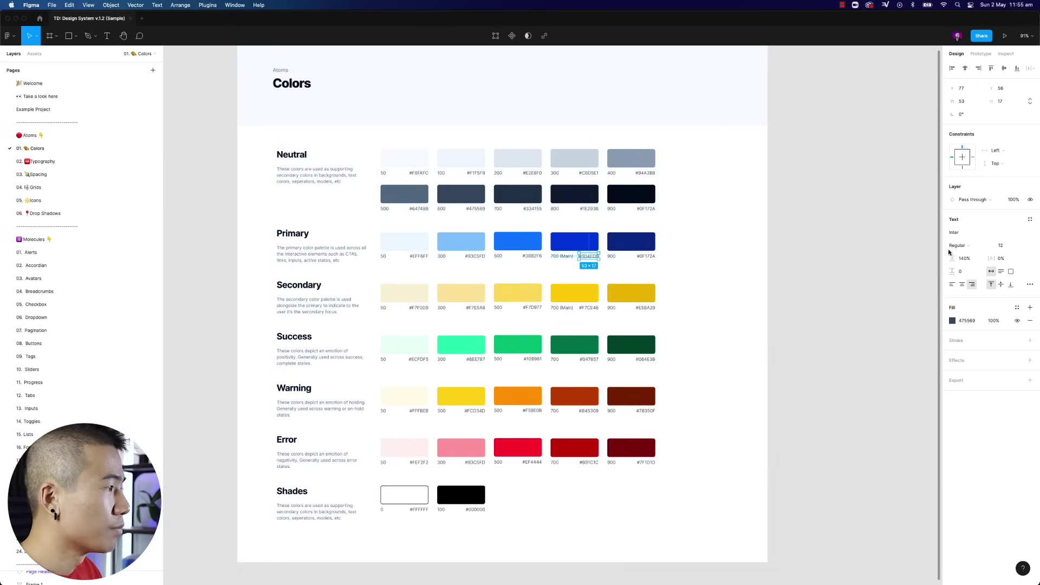
double_click(575, 241)
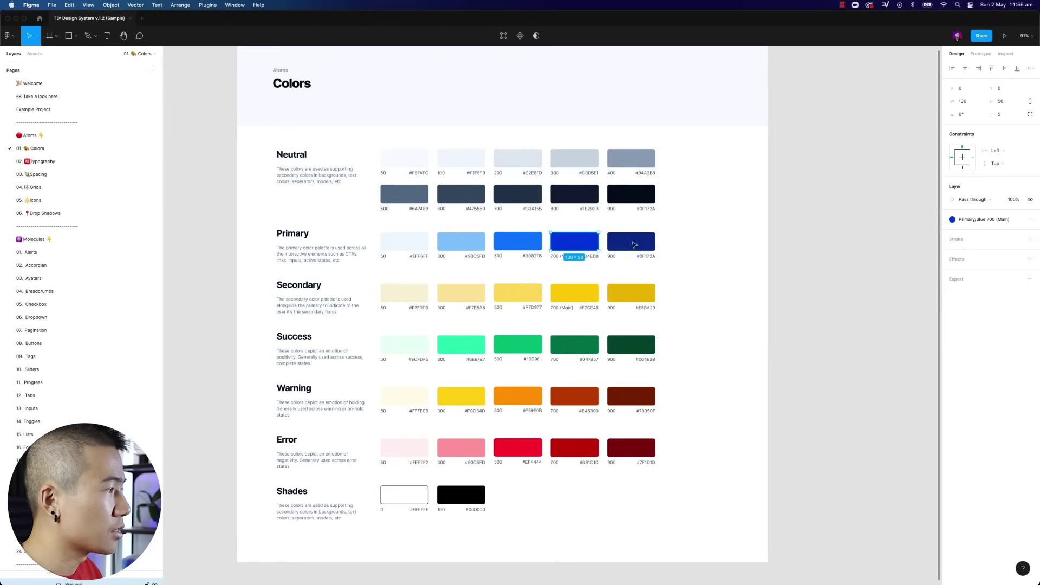
left_click(959, 220)
scroll(993, 282, "down", 6)
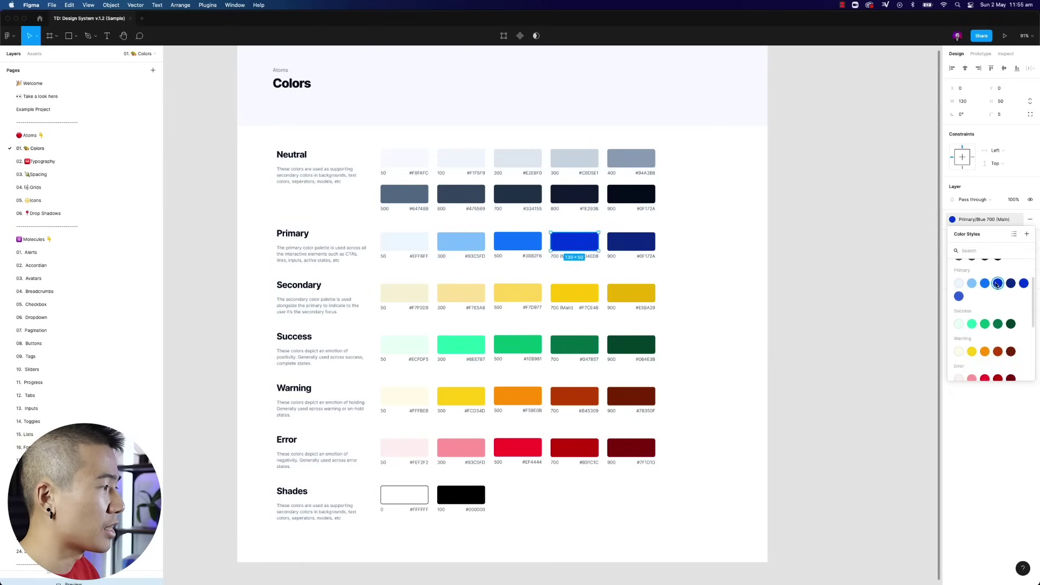
left_click(724, 251)
Draw a test square about 192 × 192 beside the Colors frame and apply the Primary/Blue 700 (Main) color style to it.
scroll(659, 246, "right", 5)
key("r")
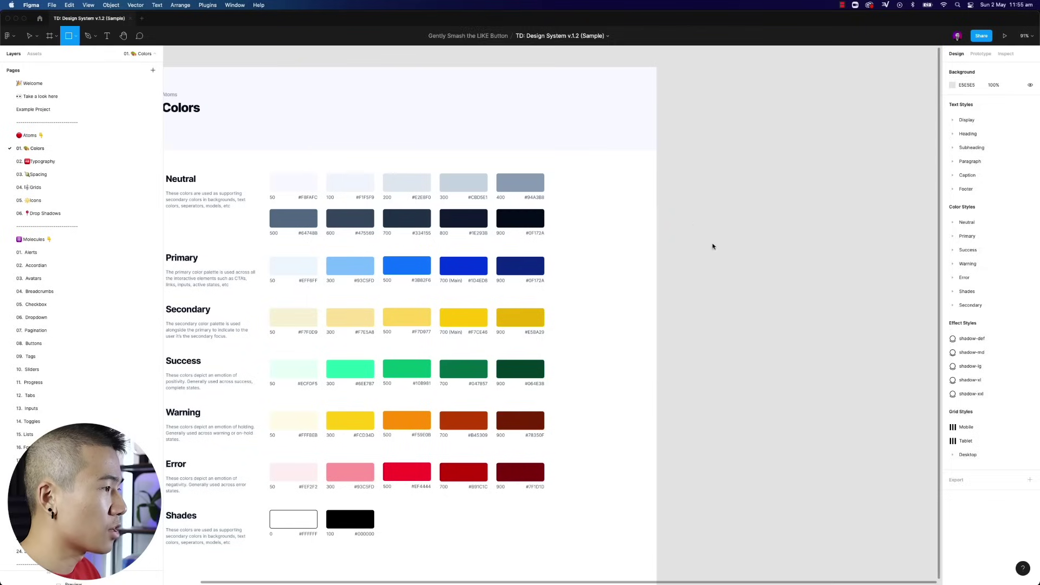
left_click_drag(694, 226, 765, 297)
left_click(970, 180)
type("1D4ED8")
key("Tab")
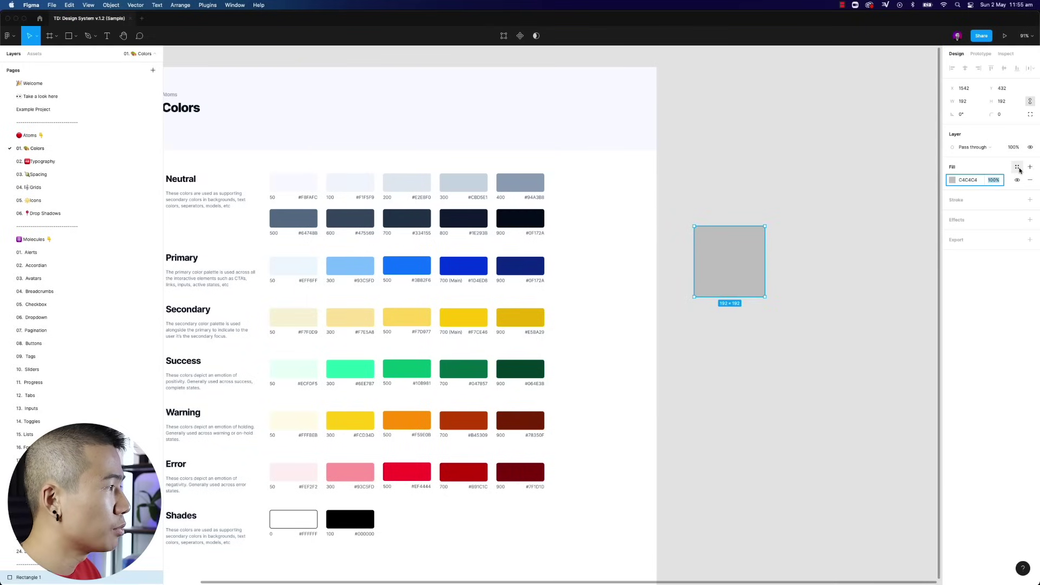
left_click(1017, 166)
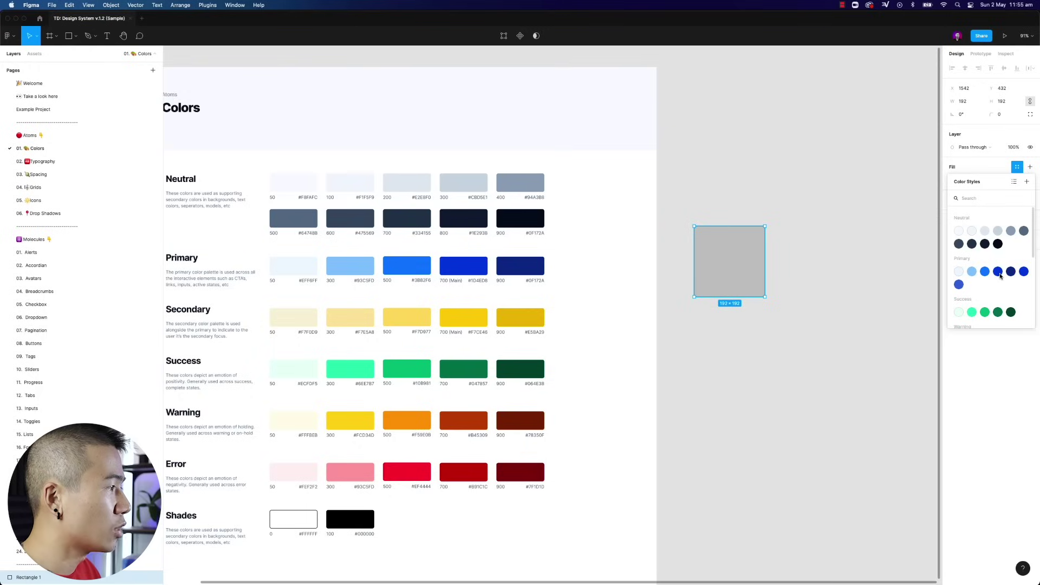
left_click(998, 271)
key("Escape")
left_click(711, 247)
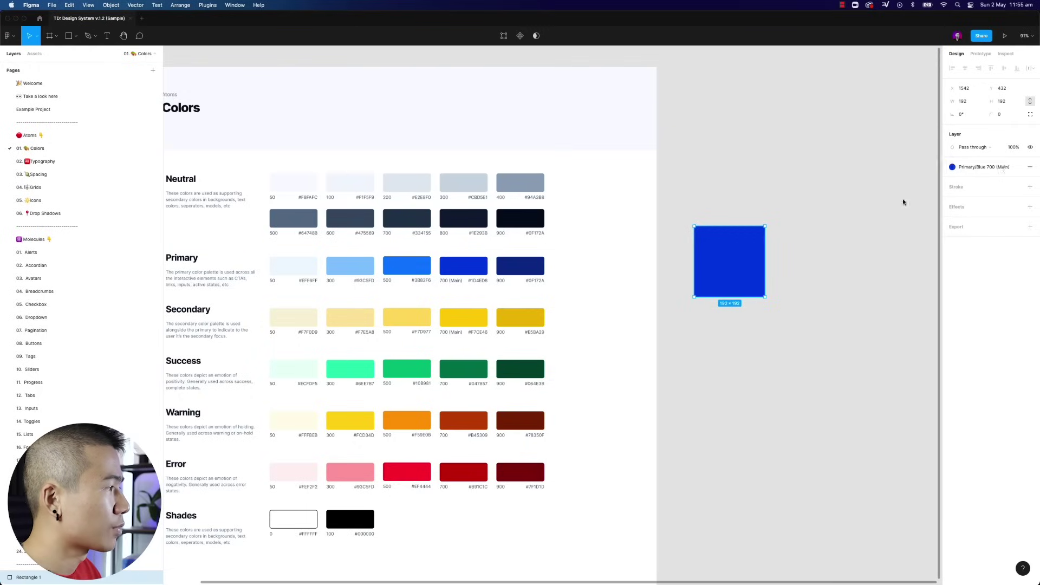
Try the fifth Primary color style on the test square's fill, and delete the square.
left_click(1017, 166)
left_click(1011, 272)
left_click(807, 249)
left_click(731, 250)
key("Delete")
On the Example Project page, save the fourth square's fill as color style Primary-1/Main (500) and check it in the style list.
left_click(68, 110)
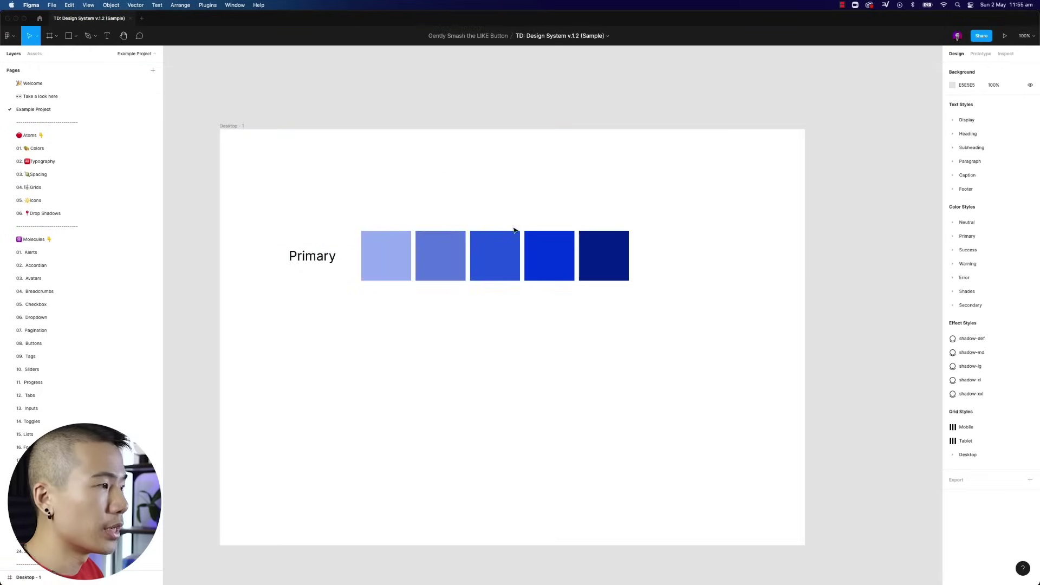
left_click(555, 253)
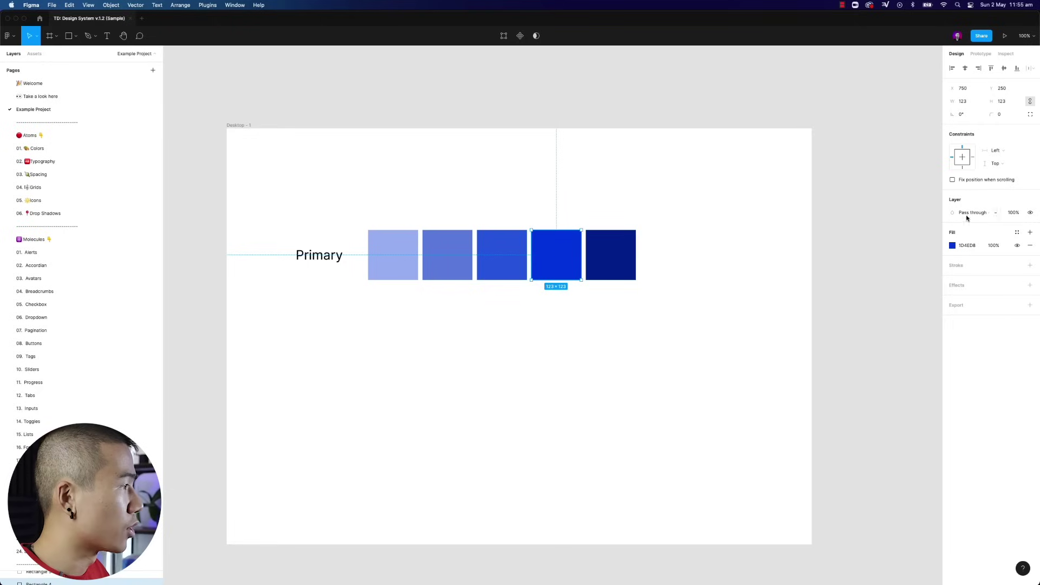
left_click(1016, 233)
left_click(1028, 250)
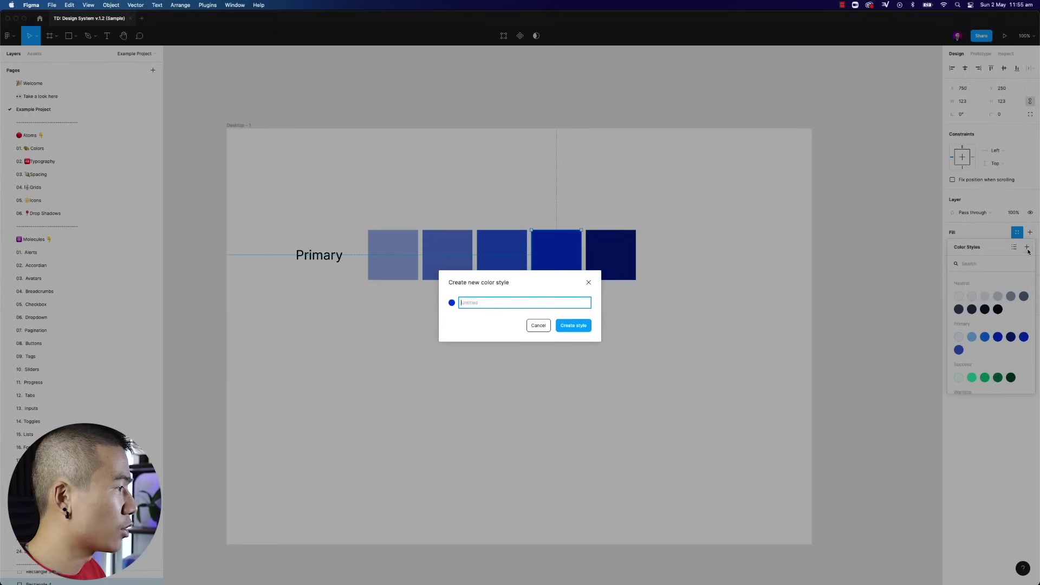
type("P")
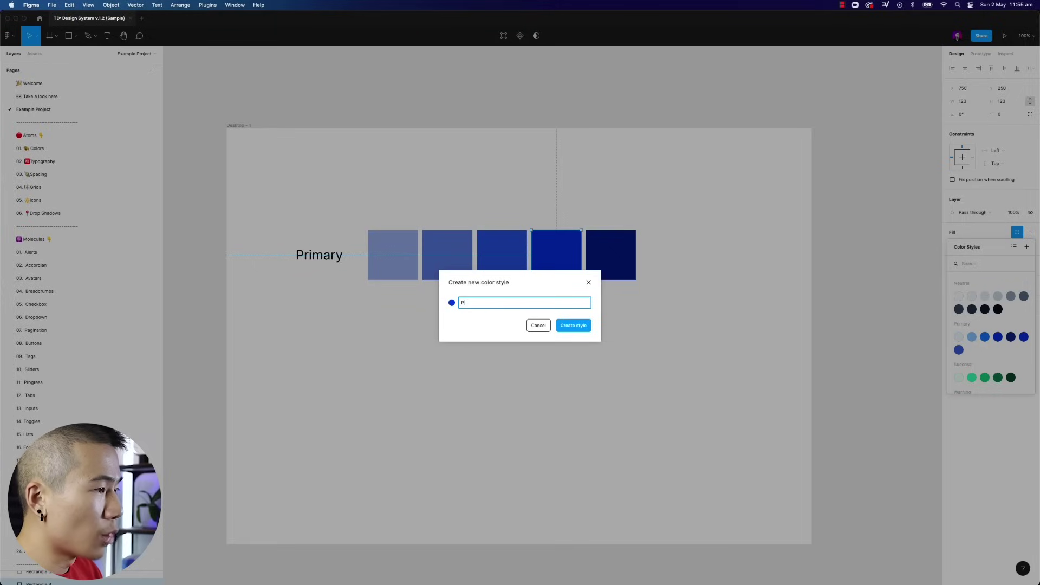
type("rimary/Main (500")
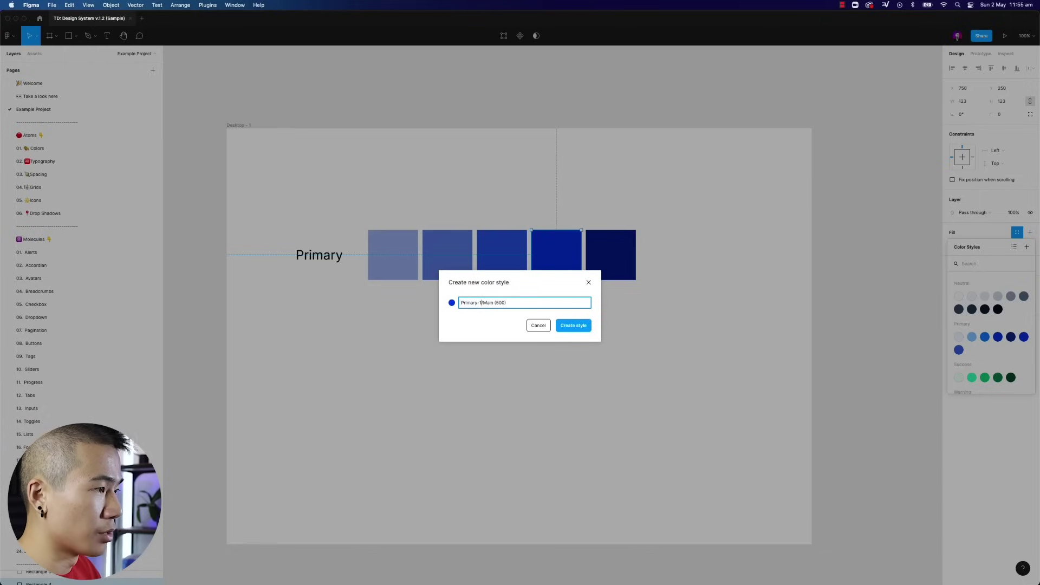
key("super+a")
key("Return")
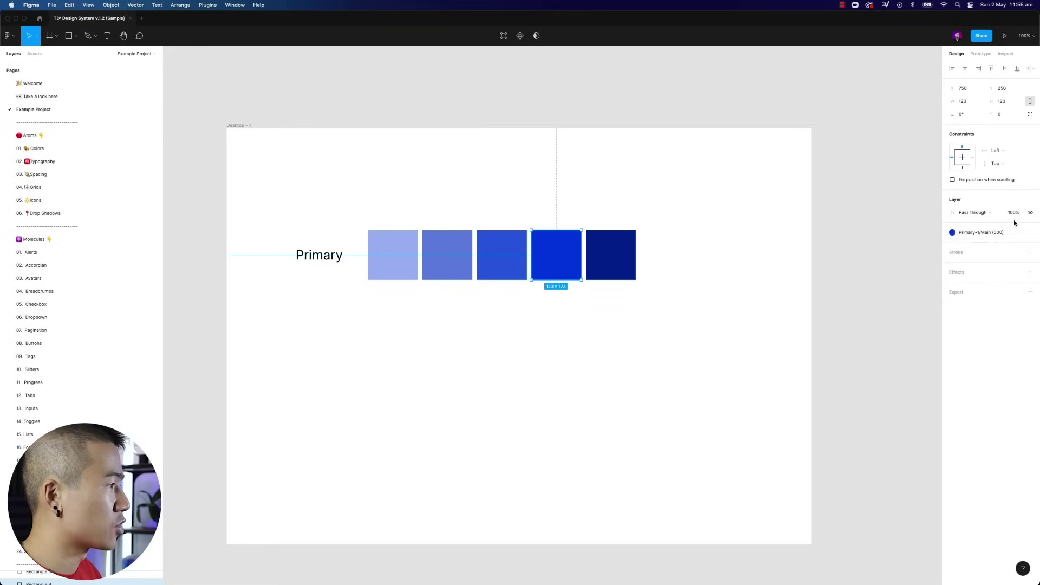
left_click(982, 232)
scroll(970, 336, "up", 1)
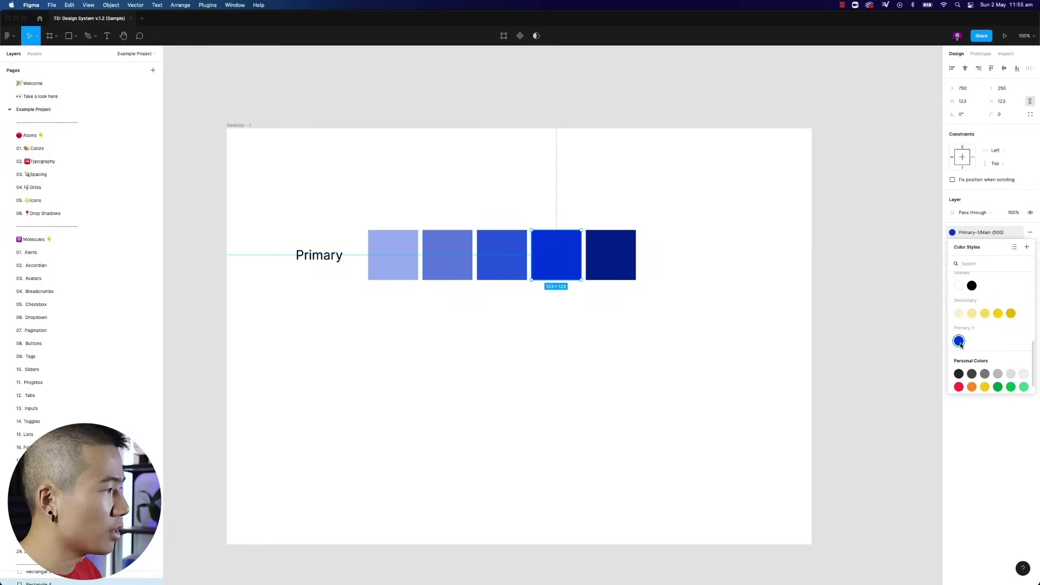
left_click(686, 328)
Save the third square's fill as color style Primary-1/Main (400) and check it in the Primary-1 group.
left_click(514, 255)
left_click(1017, 232)
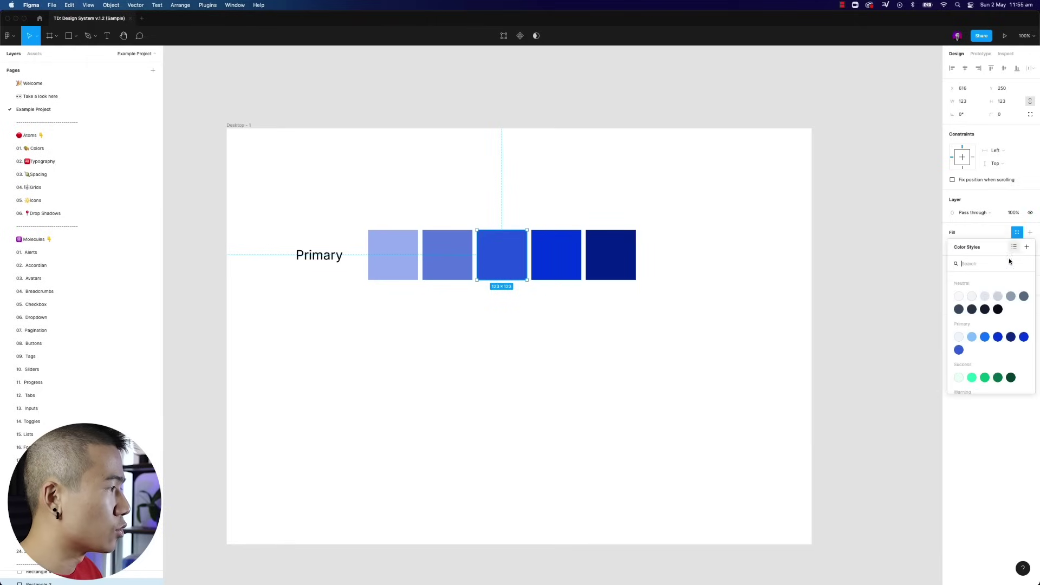
left_click(1027, 248)
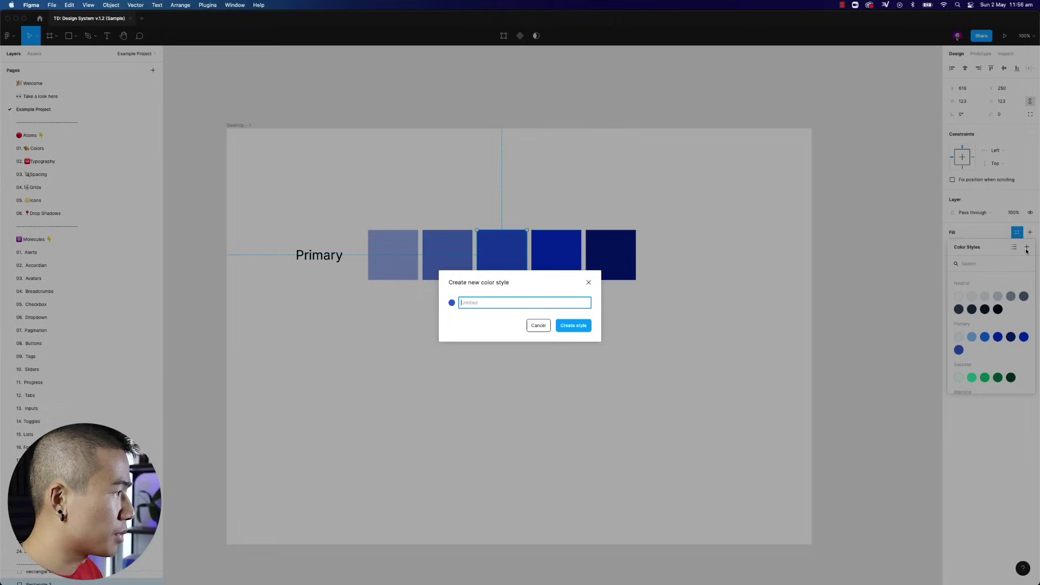
type("Primary-")
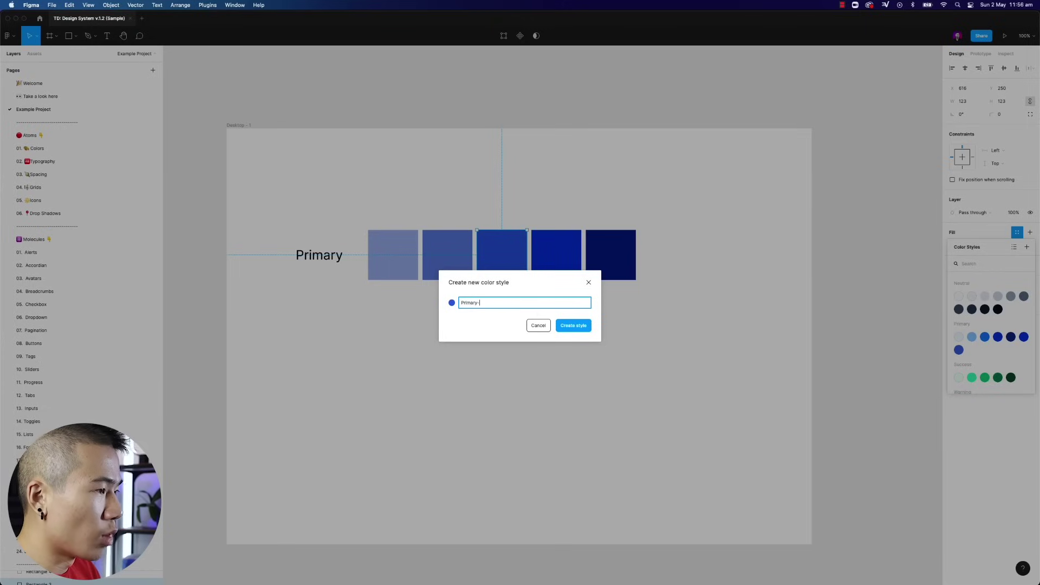
type("1/Main (400")
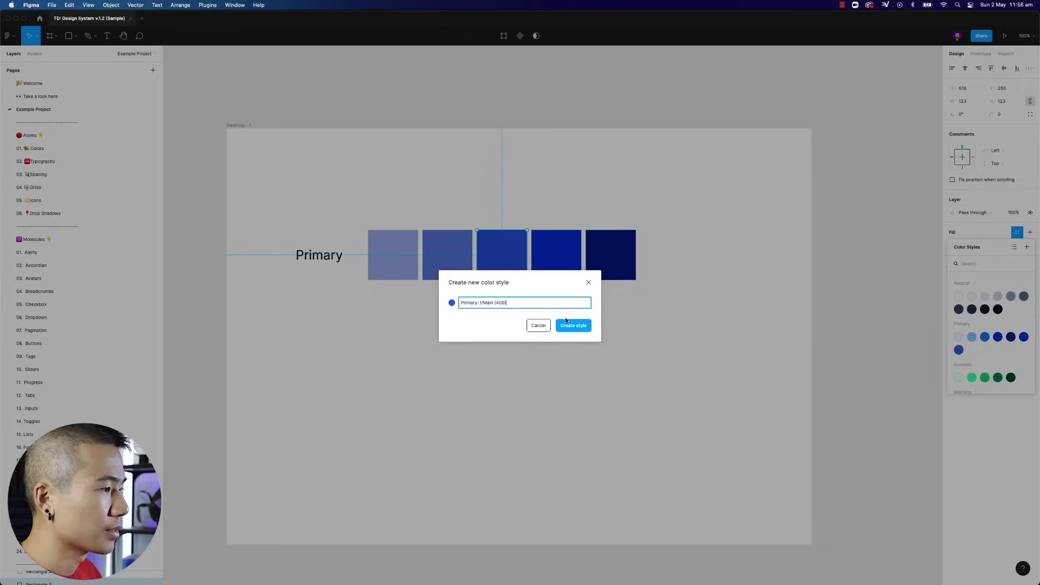
left_click(573, 325)
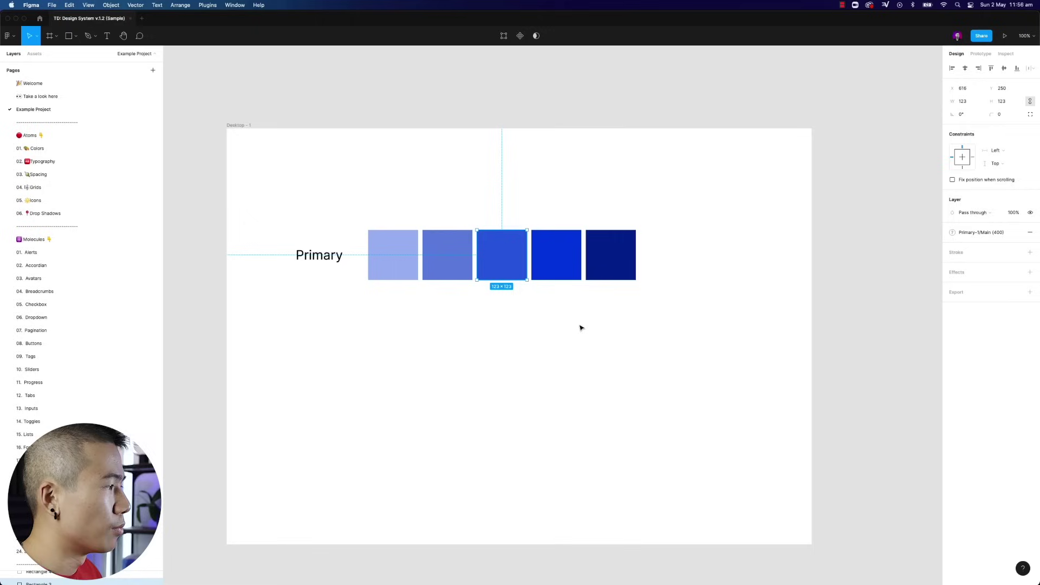
left_click(979, 233)
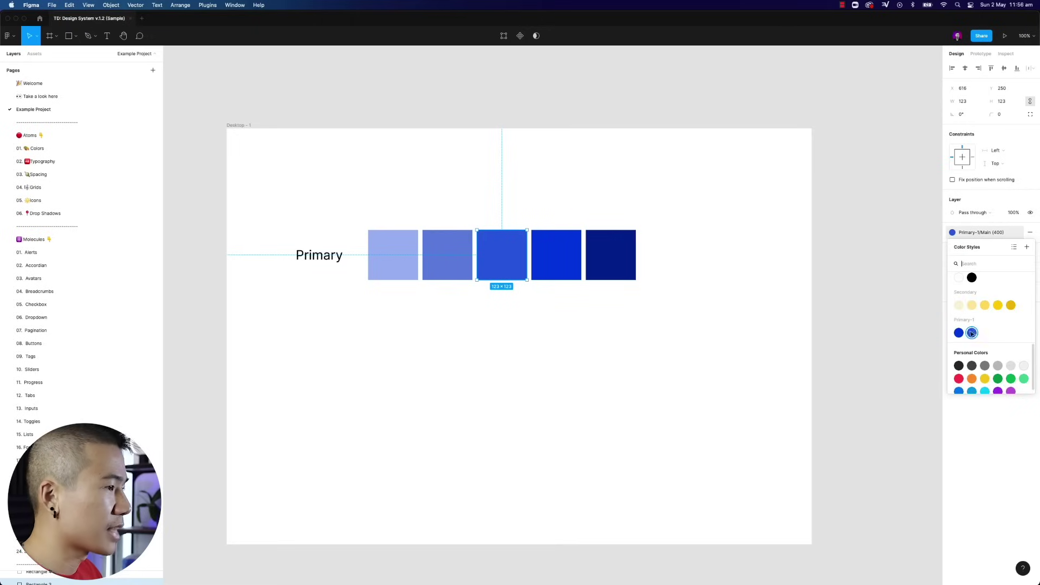
left_click(878, 304)
Create the color style Primary-1/Main (300) from the second square's fill.
left_click(466, 271)
left_click(1018, 232)
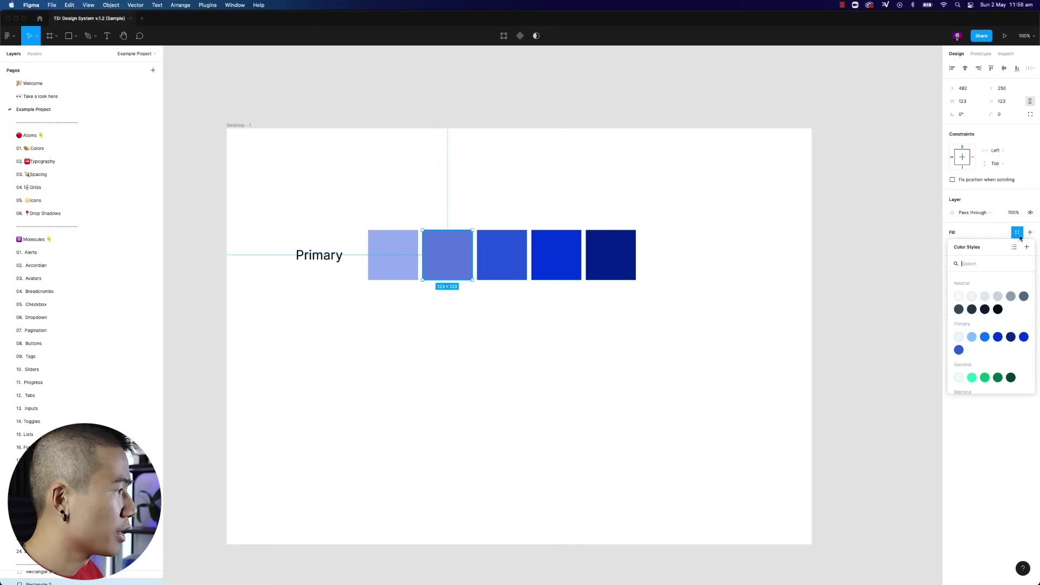
scroll(992, 336, "down", 10)
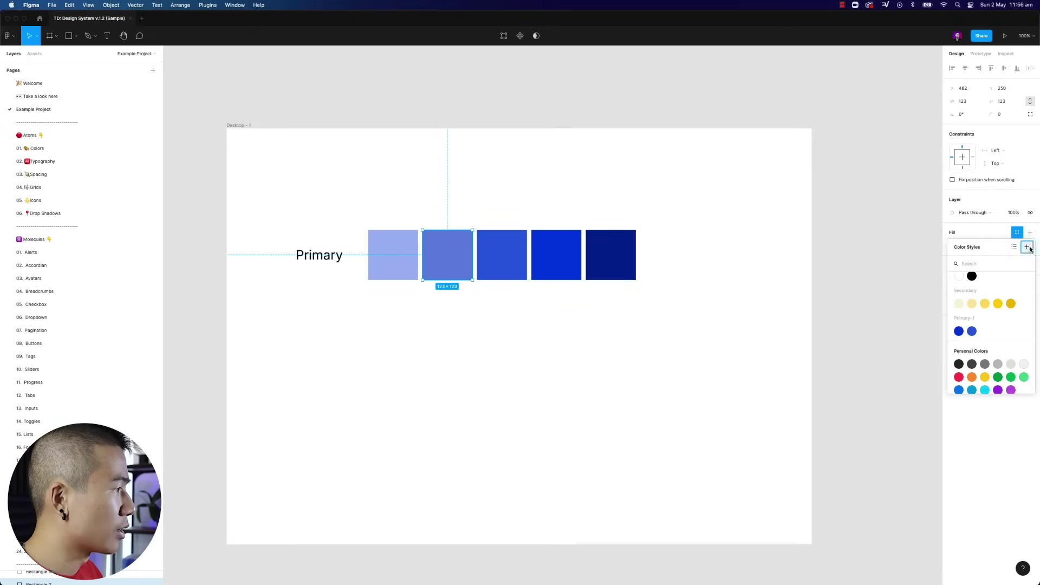
left_click(1028, 247)
type("Primary-1")
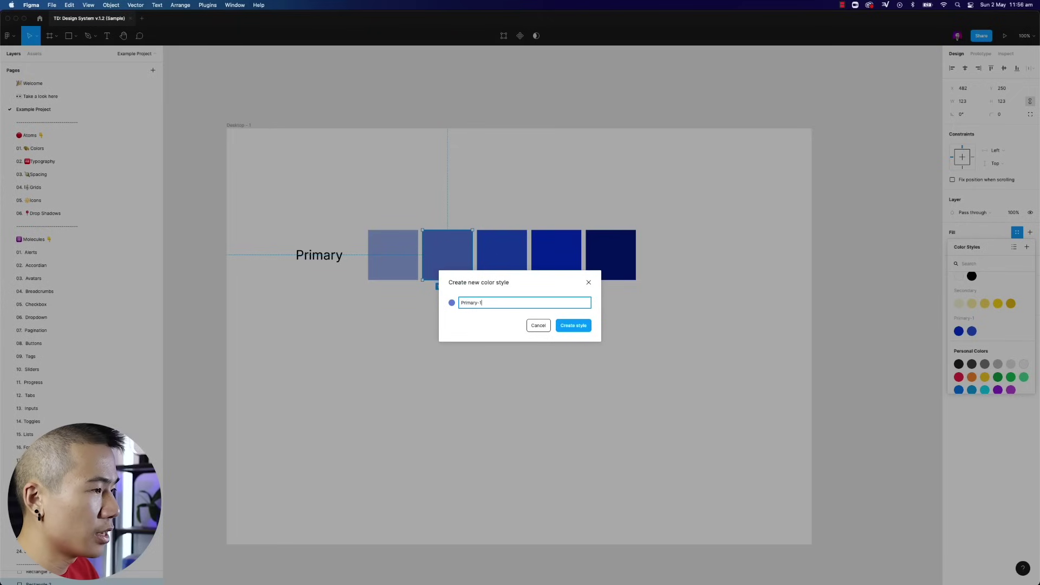
type("/Main (300")
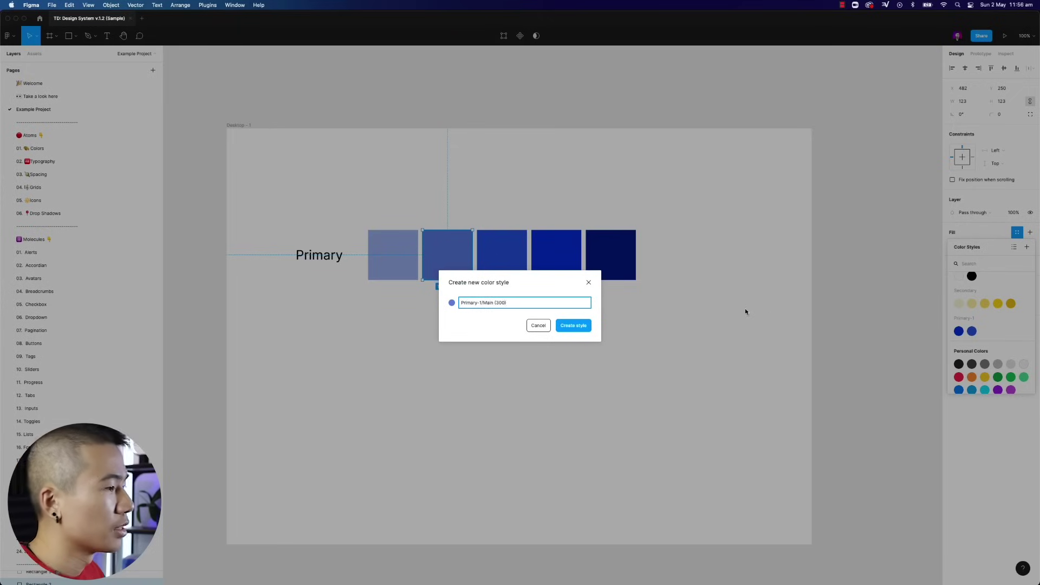
left_click(574, 325)
Create the color style Primary-1/Main (200) from the first square's light blue fill.
left_click(409, 269)
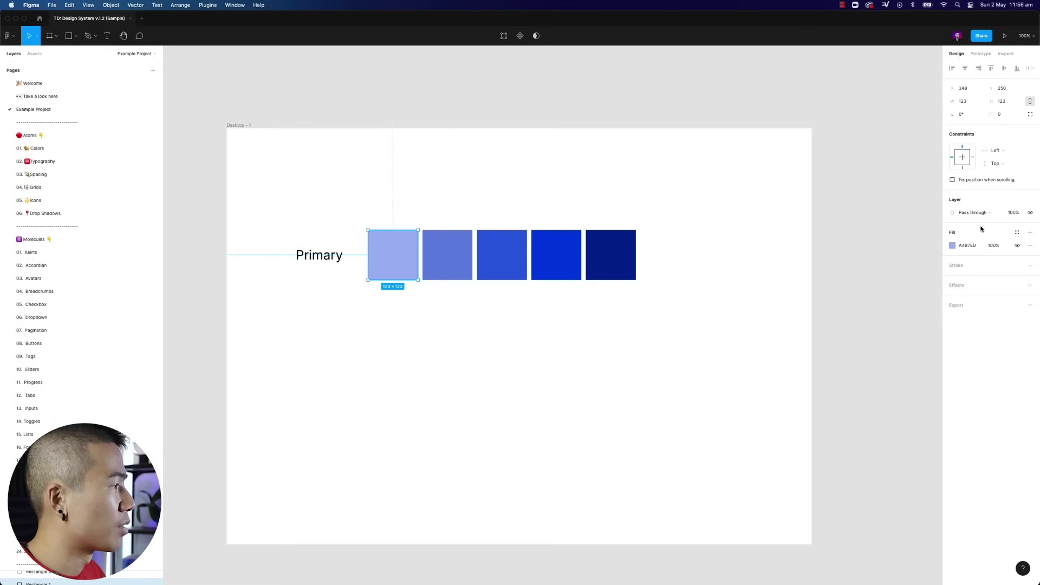
left_click(1017, 232)
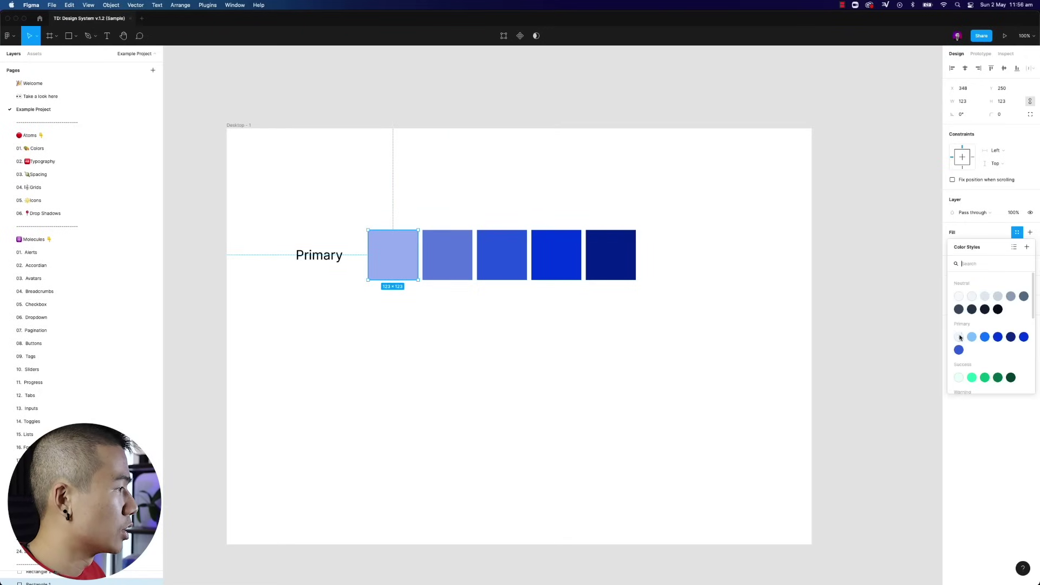
scroll(981, 347, "down", 5)
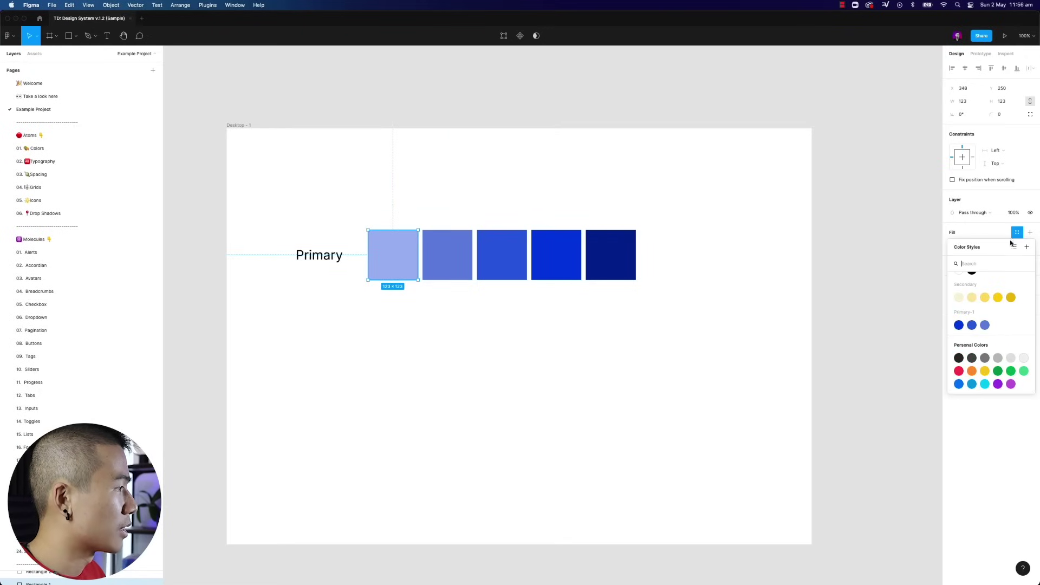
left_click(1027, 246)
type("Primary-")
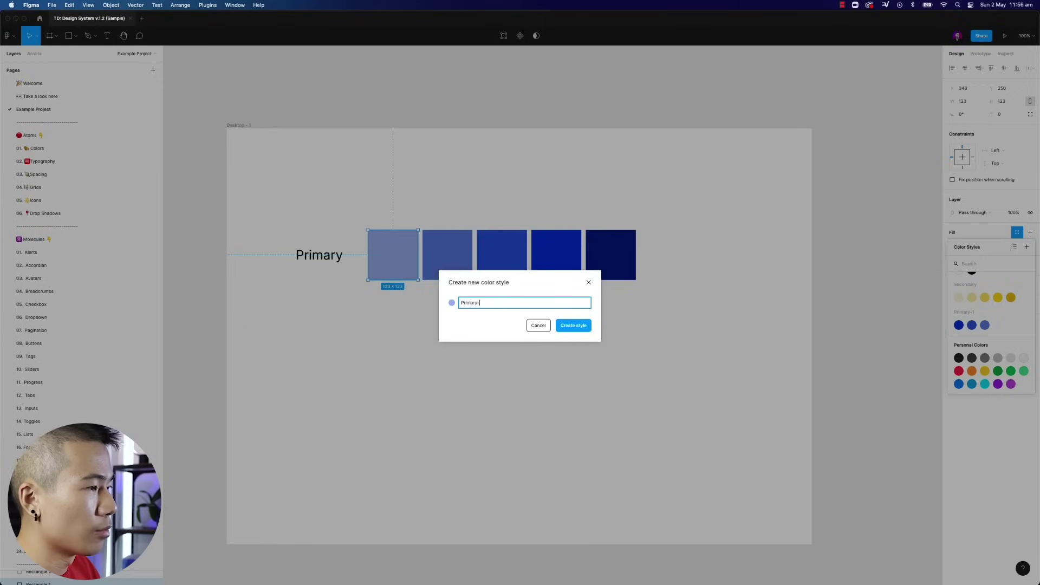
type("1/Ma")
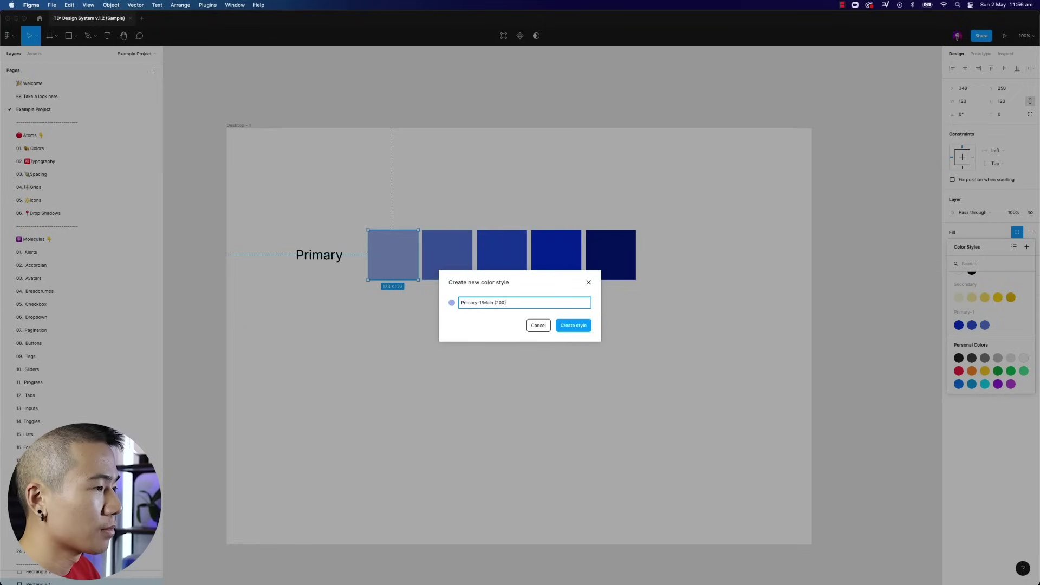
type("in (200)")
key("Return")
Create the color style Primary-1/Main (600) from the fifth square's dark blue fill and deselect the square.
left_click(598, 262)
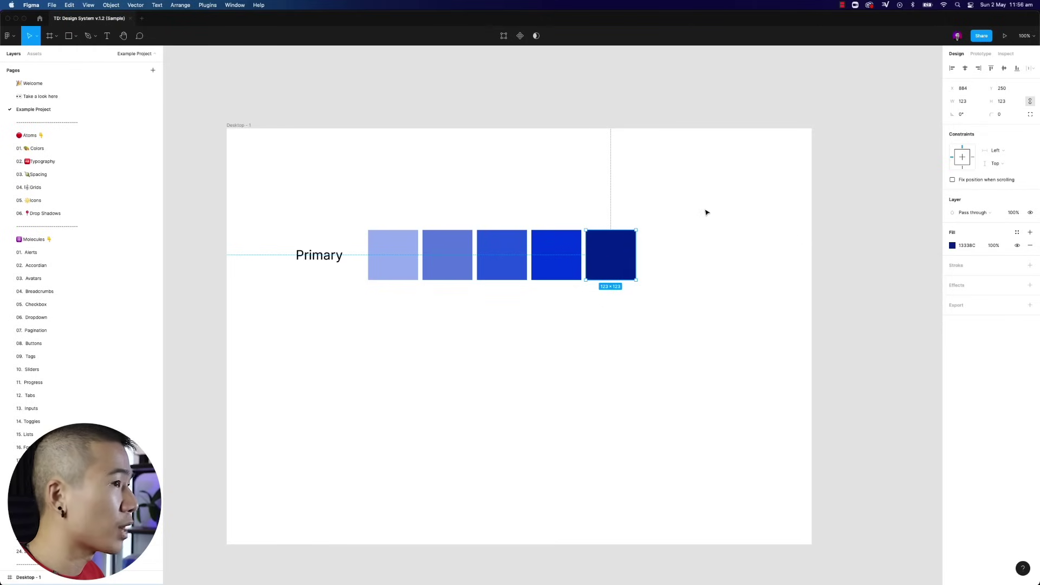
left_click(1030, 231)
key("ctrl+z")
left_click(1017, 232)
left_click(1028, 247)
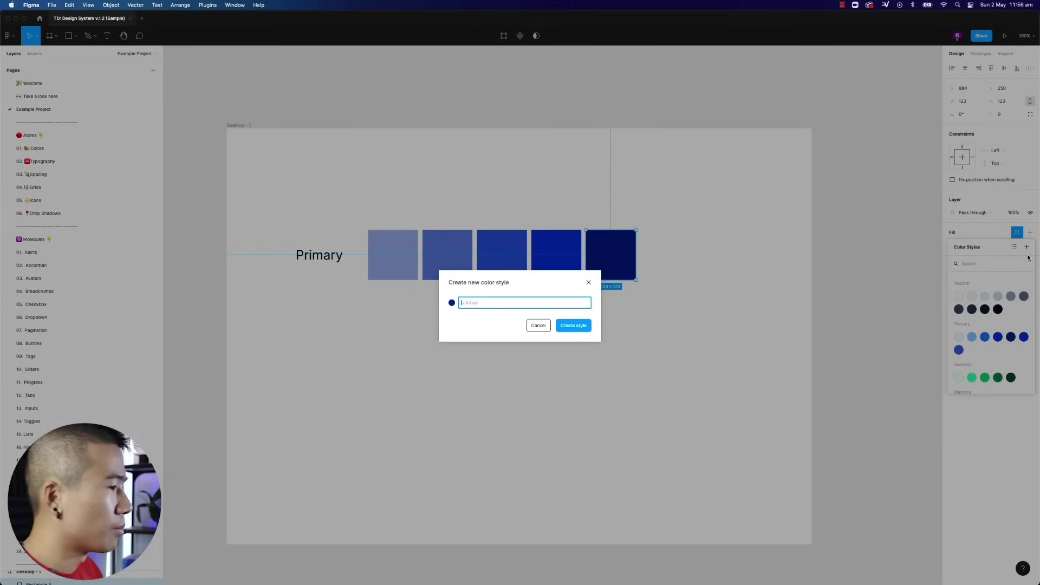
type("Primary-1/Main (800")
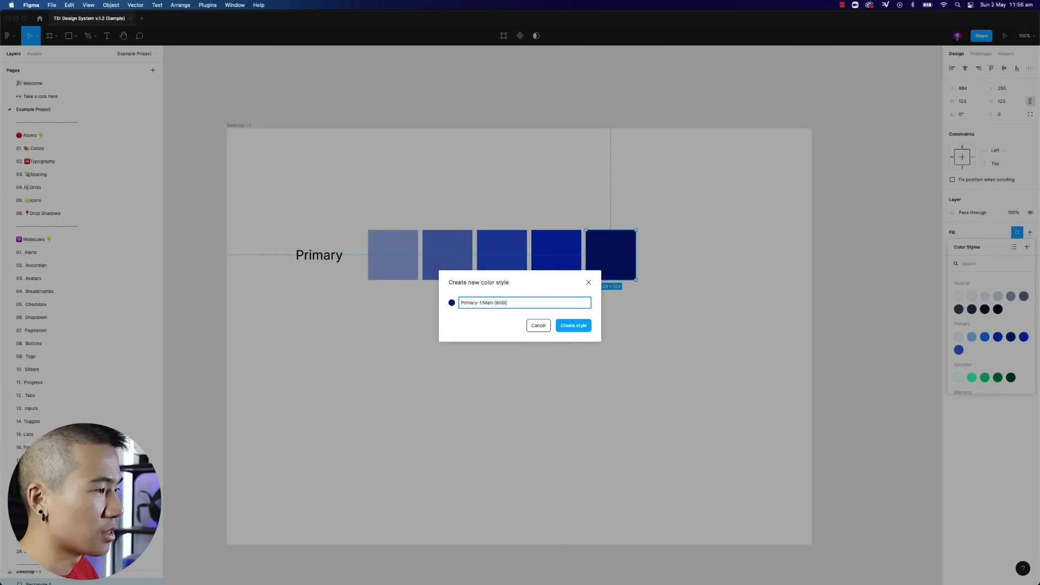
key("Return")
left_click(664, 327)
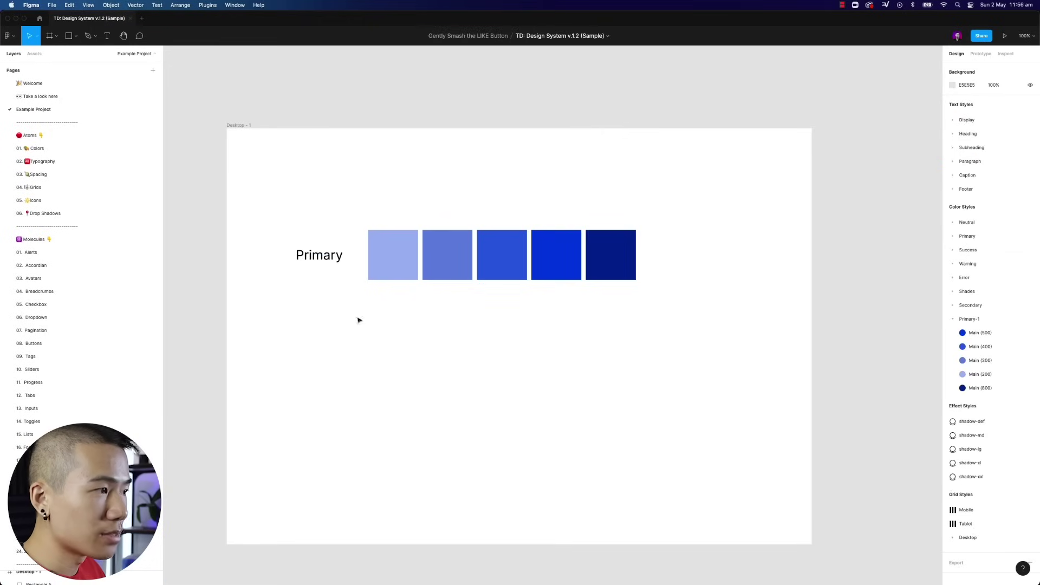
scroll(347, 325, "left", 2)
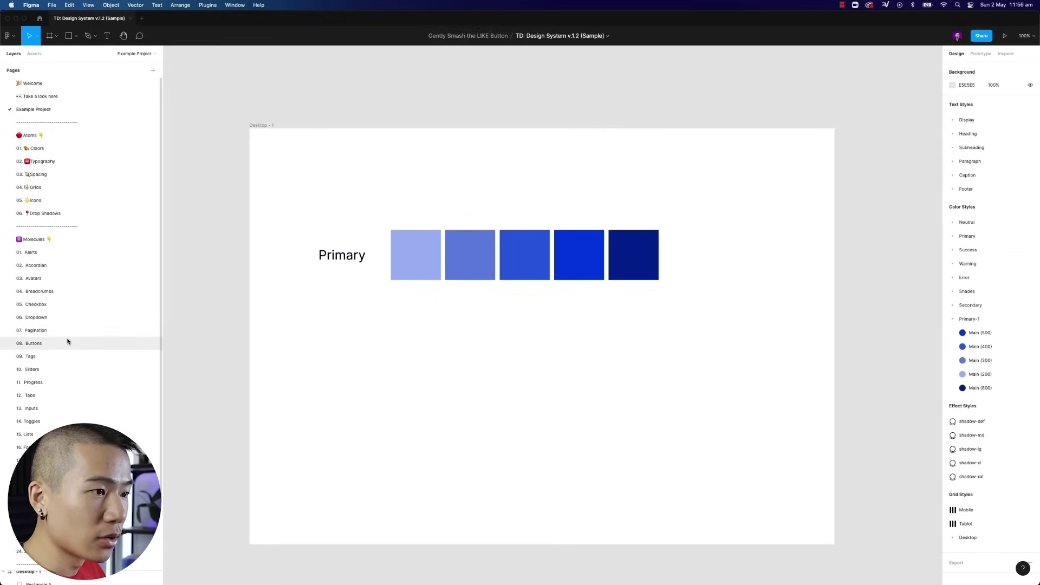
Open the 08. Buttons page and inspect the color style used as the small Primary CTA button's fill.
left_click(68, 343)
left_click(502, 192)
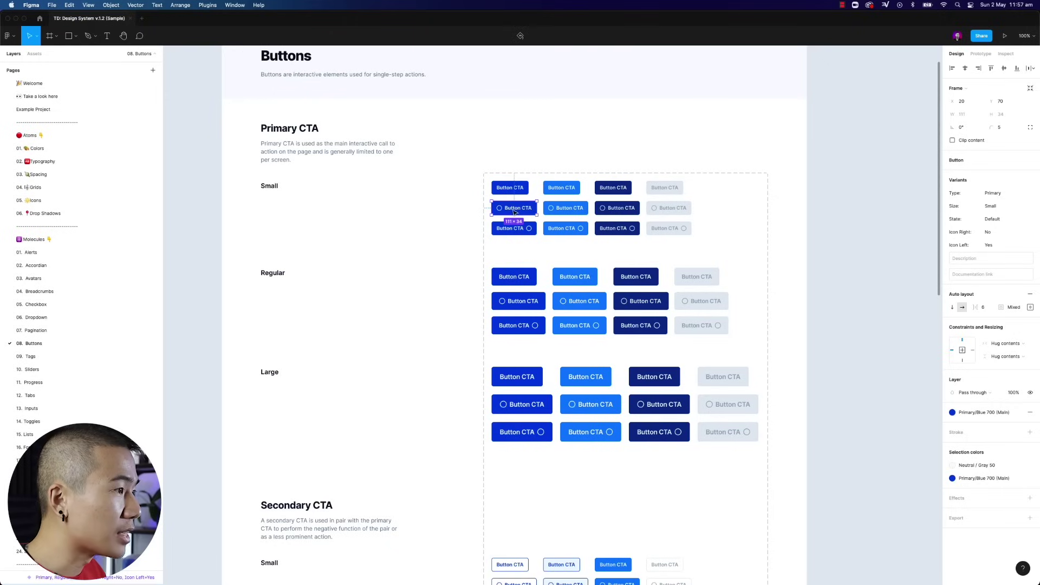
left_click(984, 413)
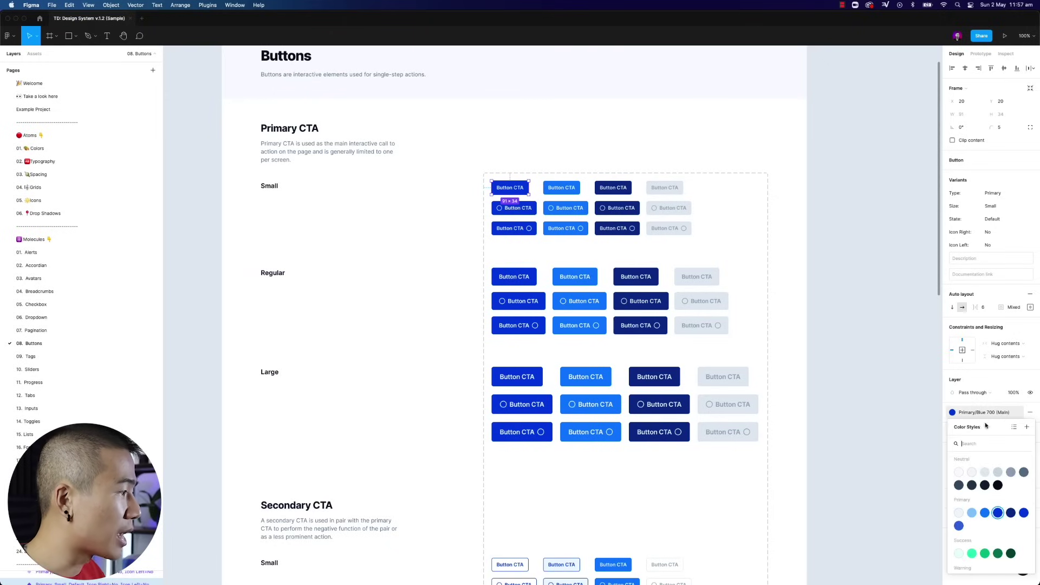
left_click(448, 213)
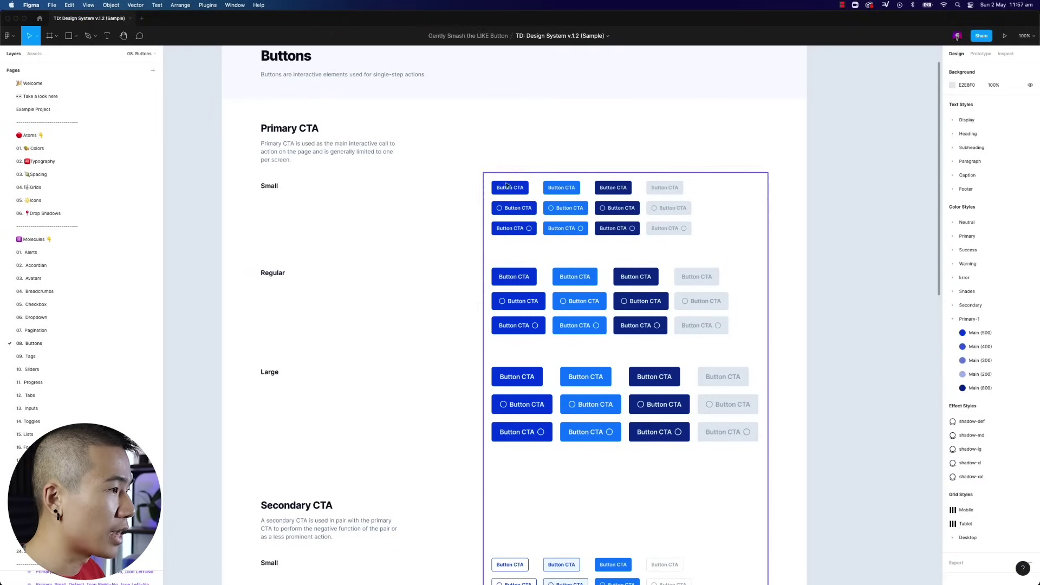
Apply the Primary-1/Main (500) color style to all nine default-state Primary CTA buttons in the Small, Regular and Large sizes.
left_click_drag(475, 168, 545, 484)
key("Escape")
left_click(522, 432)
left_click(525, 403, "shift")
left_click(517, 377, "shift")
left_click(519, 326, "shift")
left_click(519, 300, "shift")
left_click(513, 277, "shift")
left_click(513, 229, "shift")
left_click(513, 208, "shift")
left_click(509, 188, "shift")
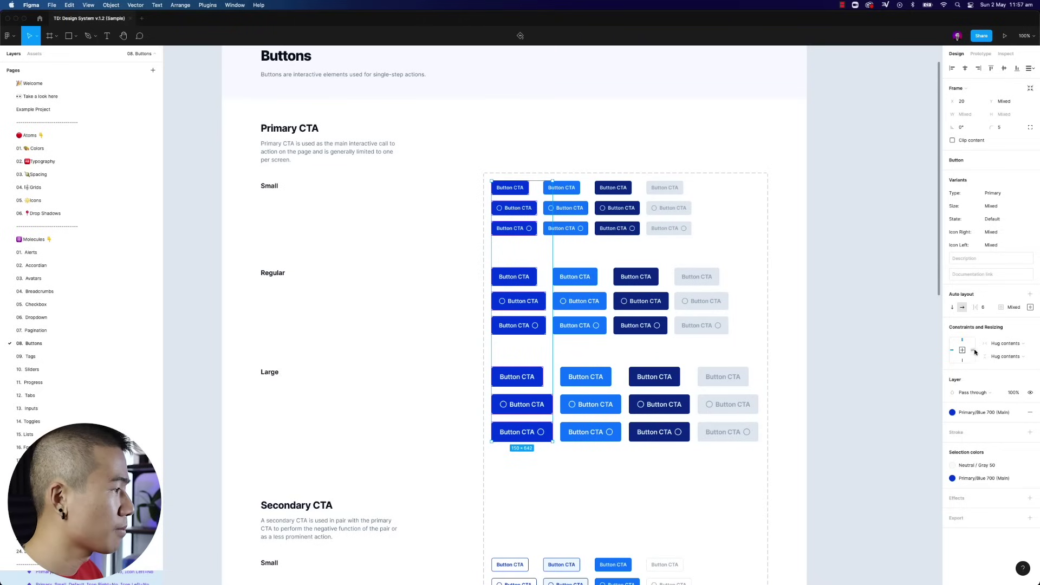
left_click(952, 412)
scroll(997, 509, "down", 5)
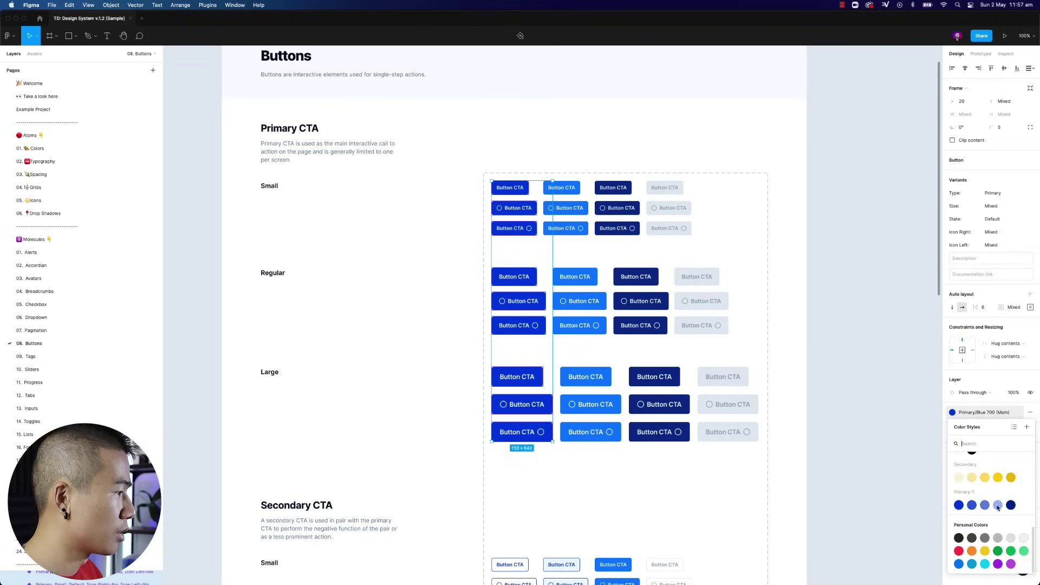
left_click(959, 505)
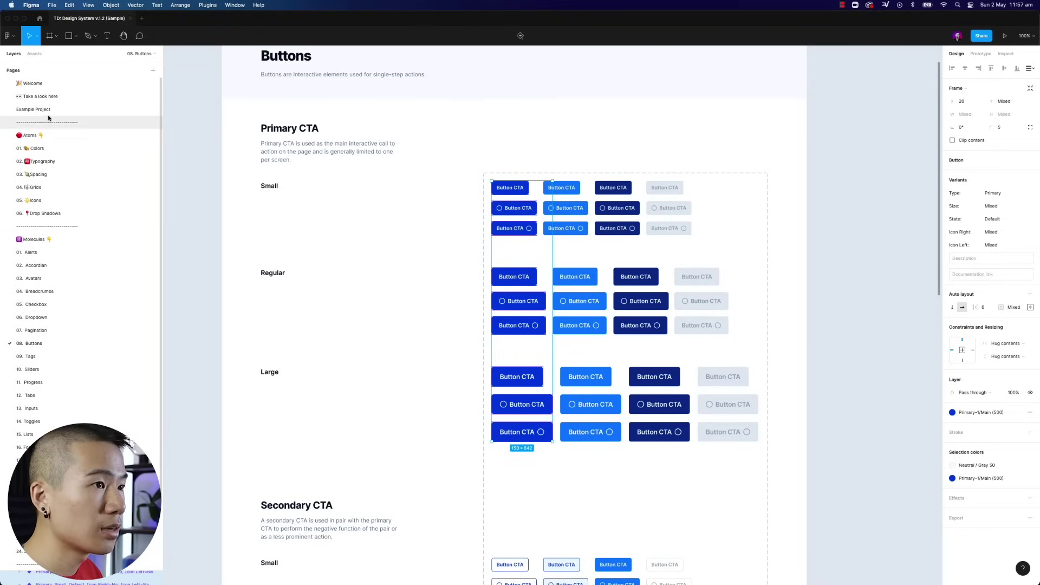
Edit the Primary-1/Main (500) style from the fourth square on the Example Project page to magenta and check the buttons on the Buttons page.
left_click(57, 110)
left_click(564, 238)
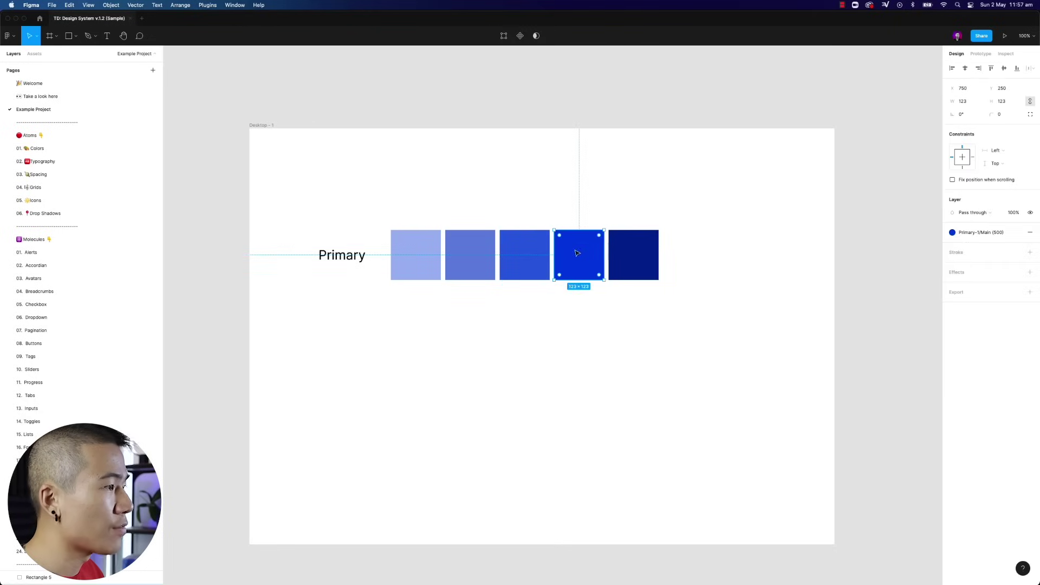
left_click(1007, 234)
right_click(959, 333)
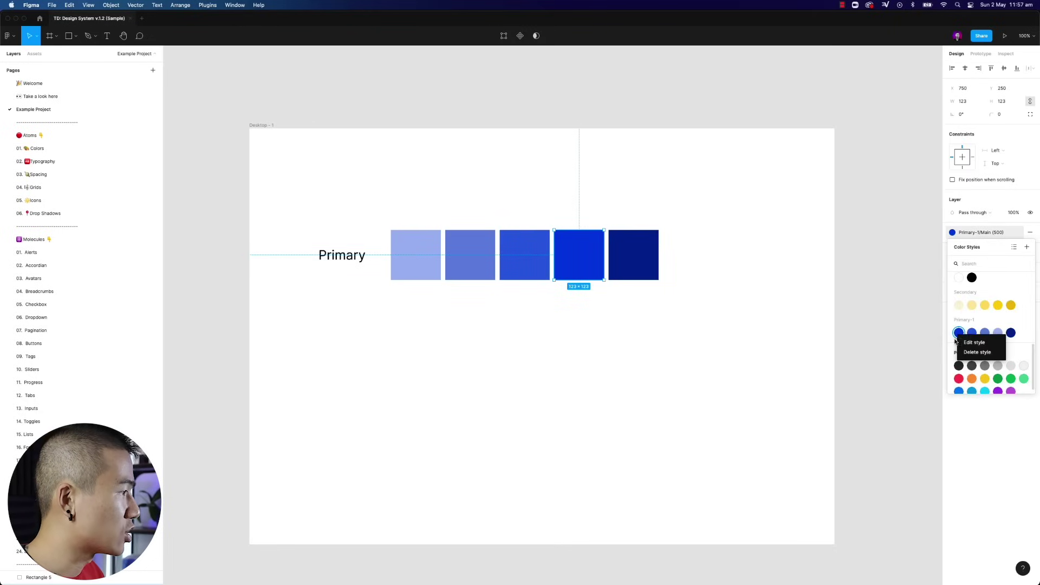
left_click(969, 340)
left_click(859, 397)
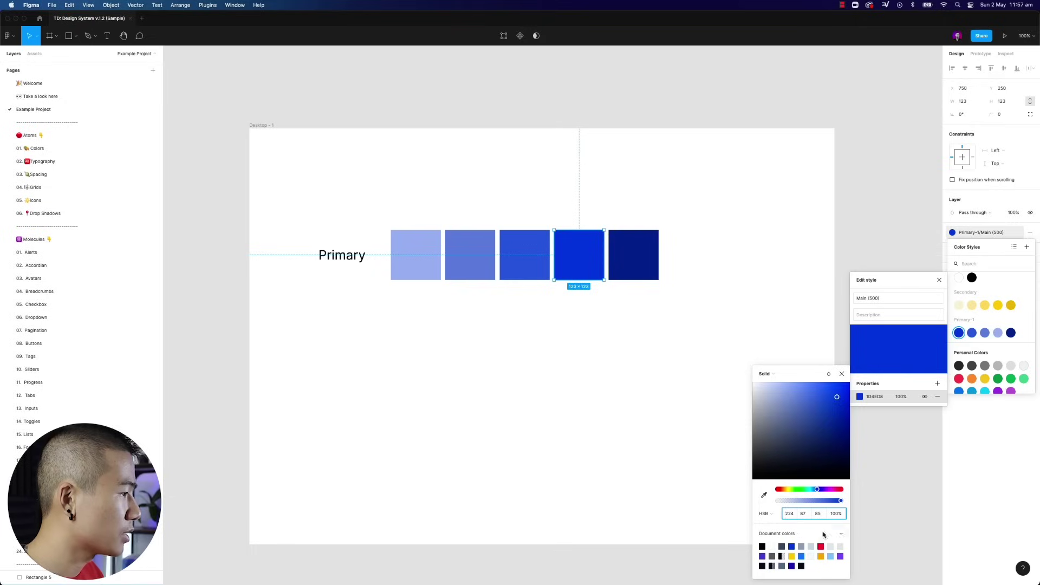
left_click(832, 490)
left_click(666, 342)
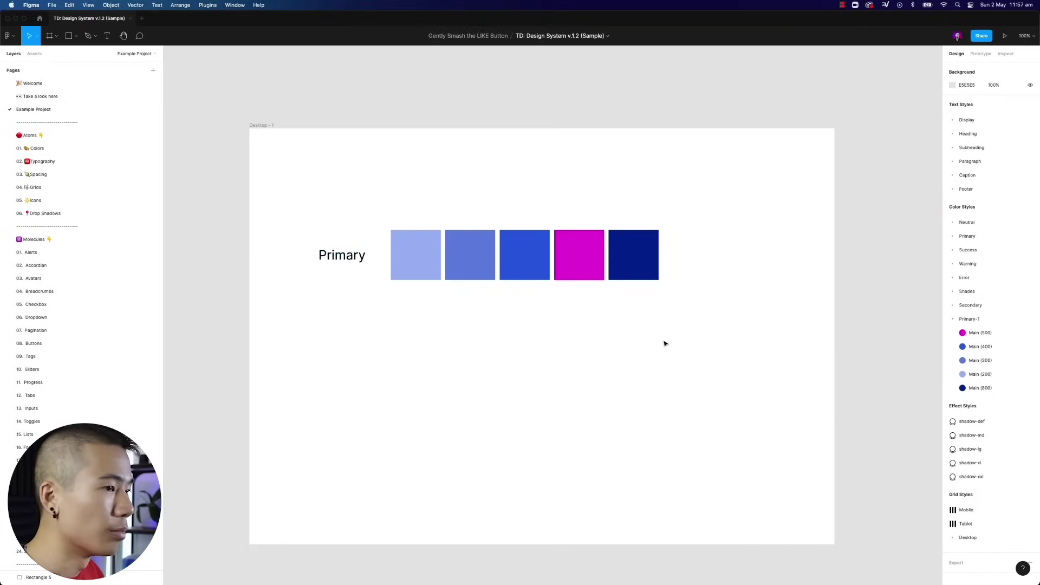
left_click(77, 343)
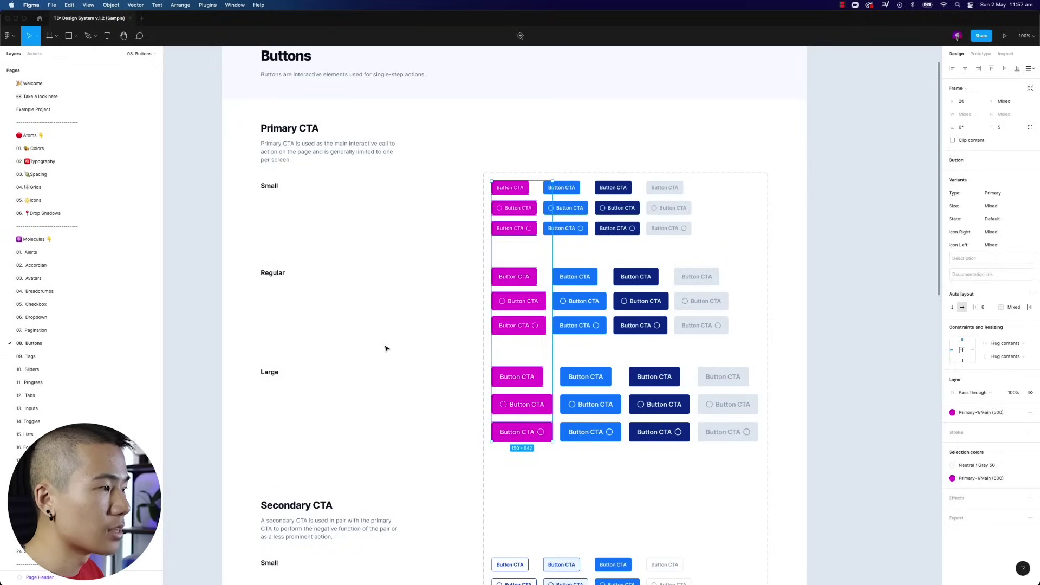